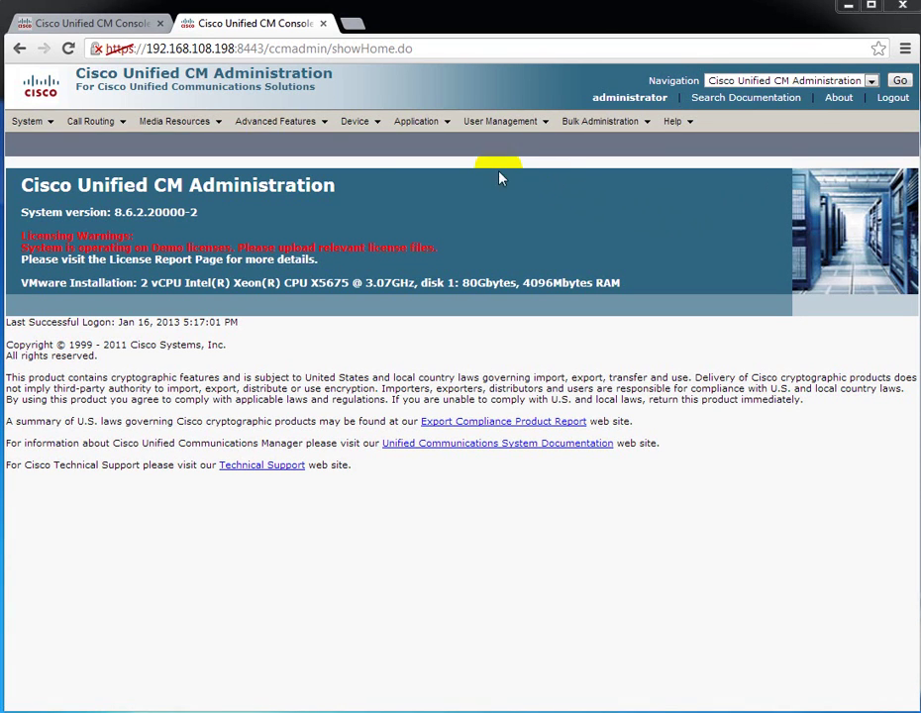
- Start adding a new gateway with Cisco 2811 as the gateway type
left_click(362, 134)
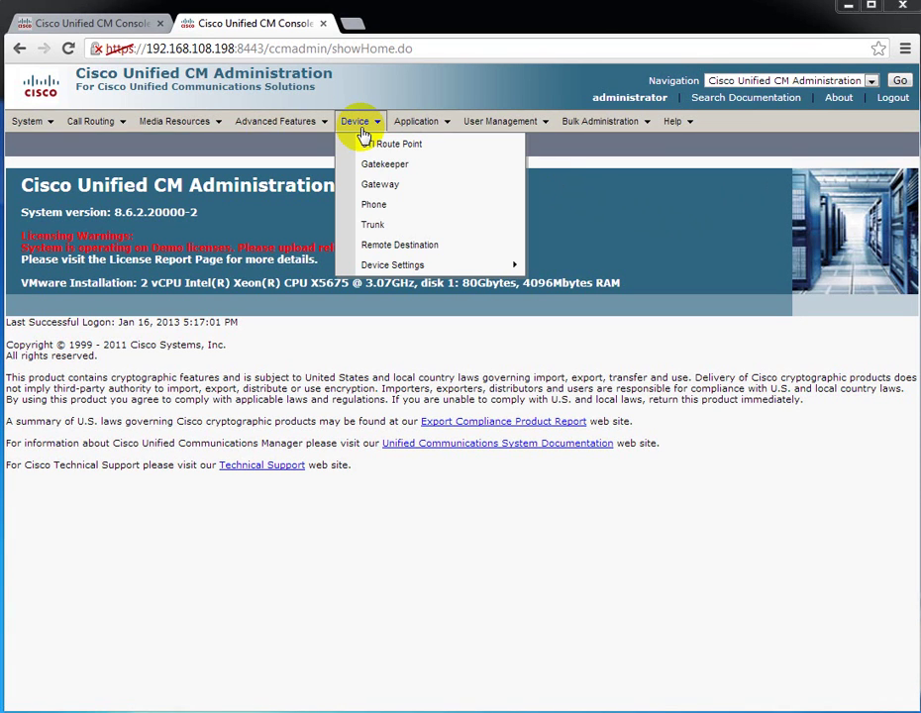
left_click(374, 186)
left_click(60, 363)
left_click(303, 242)
left_click_drag(354, 319, 343, 281)
left_click(289, 343)
left_click(35, 265)
- Set the new gateway's protocol to MGCP and continue to its configuration page
left_click(218, 259)
left_click(216, 285)
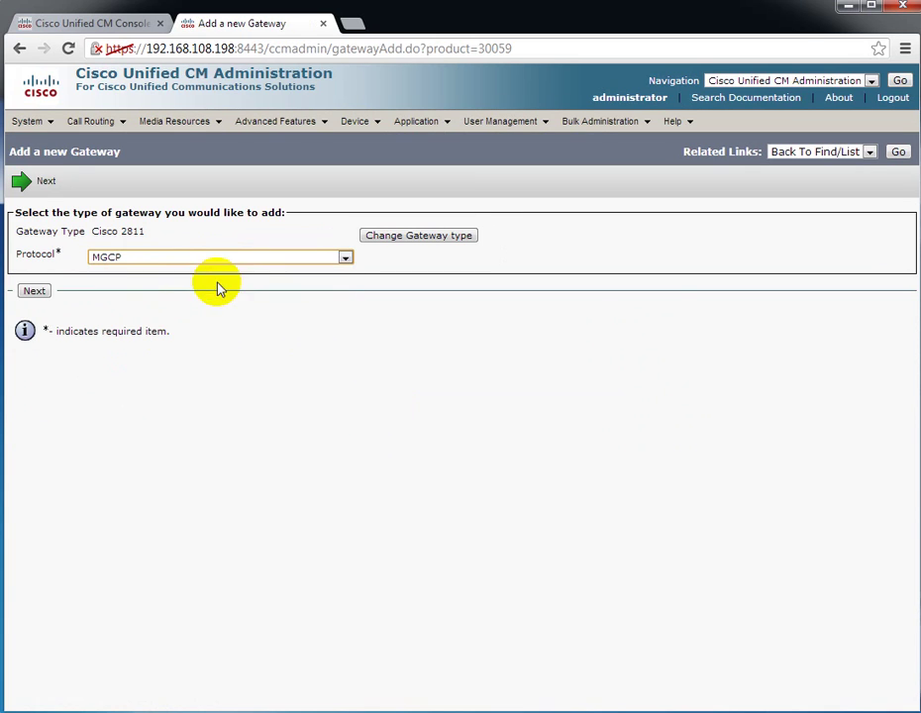
left_click(34, 293)
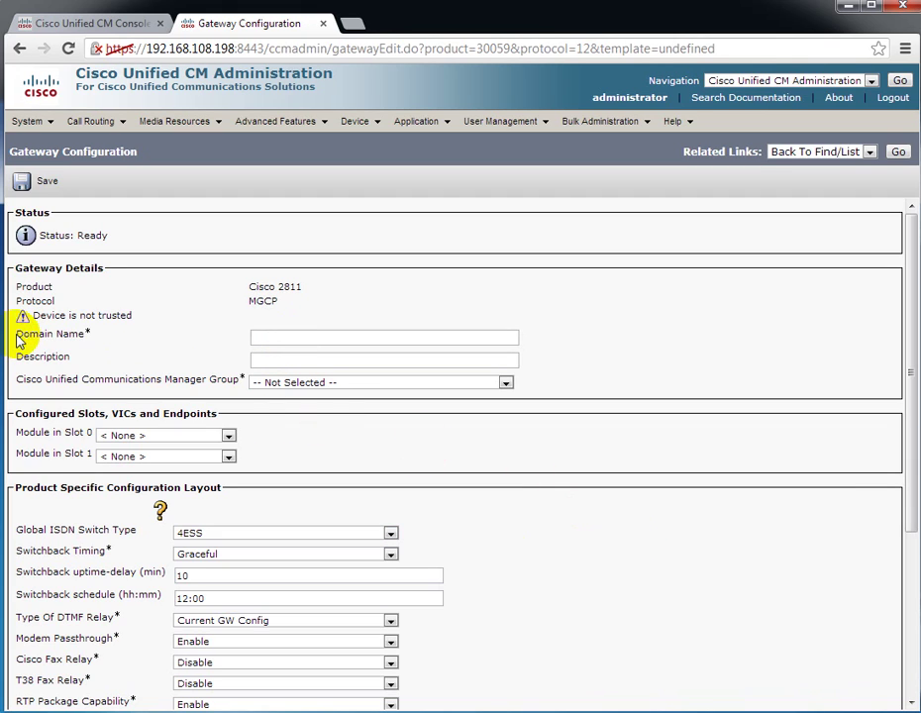
- Switch to the AbsoluteTelnet router console, run show ip domain-name, and check the router's hostname for the gateway's domain name
left_click_drag(18, 340, 90, 336)
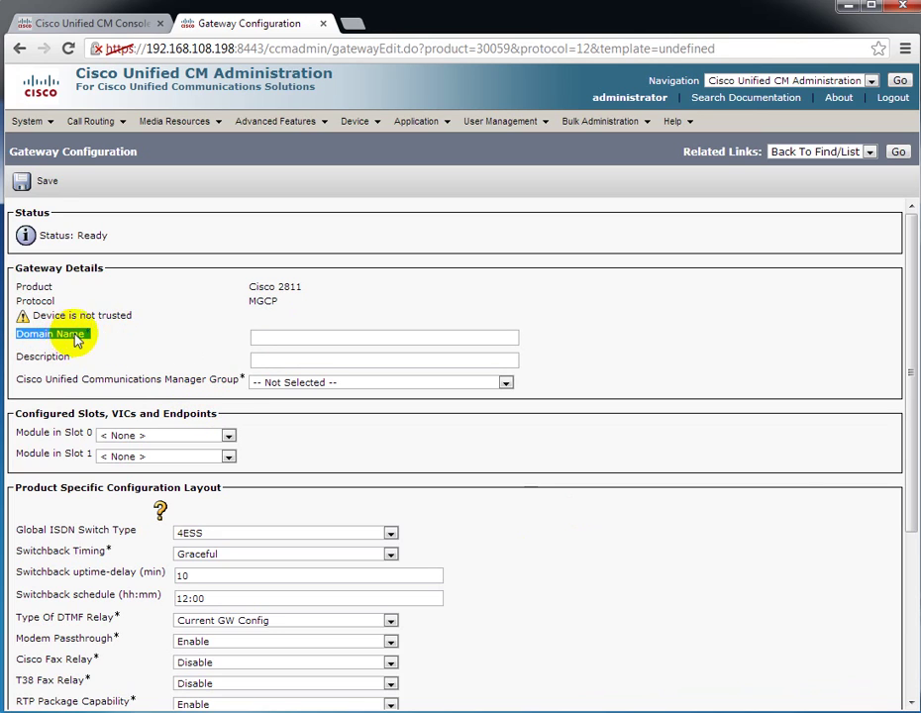
left_click(277, 338)
left_click(916, 381)
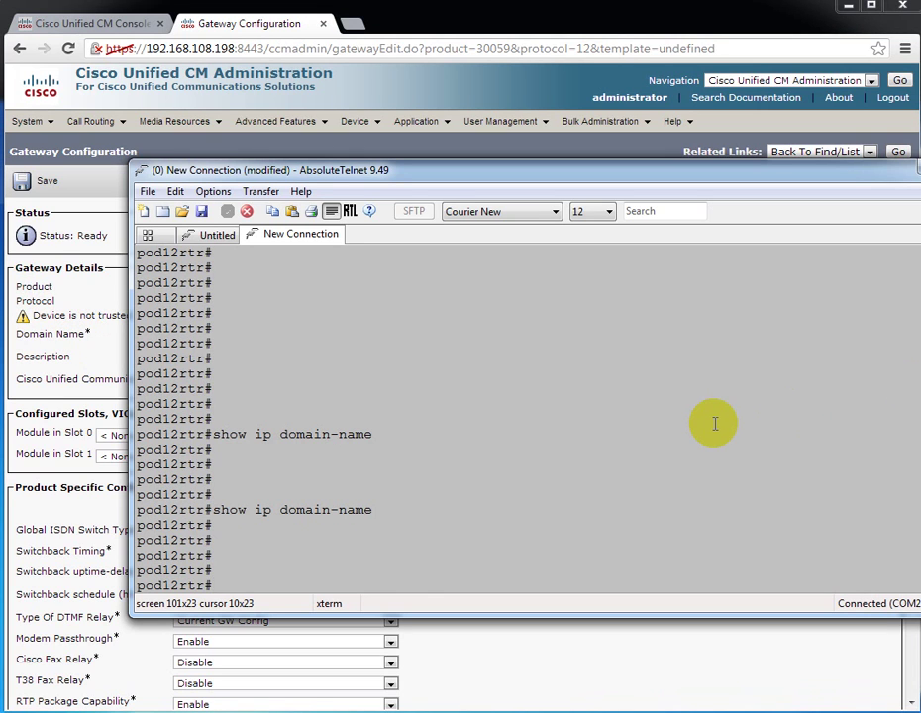
key("Return")
key("Return")
key("Return")
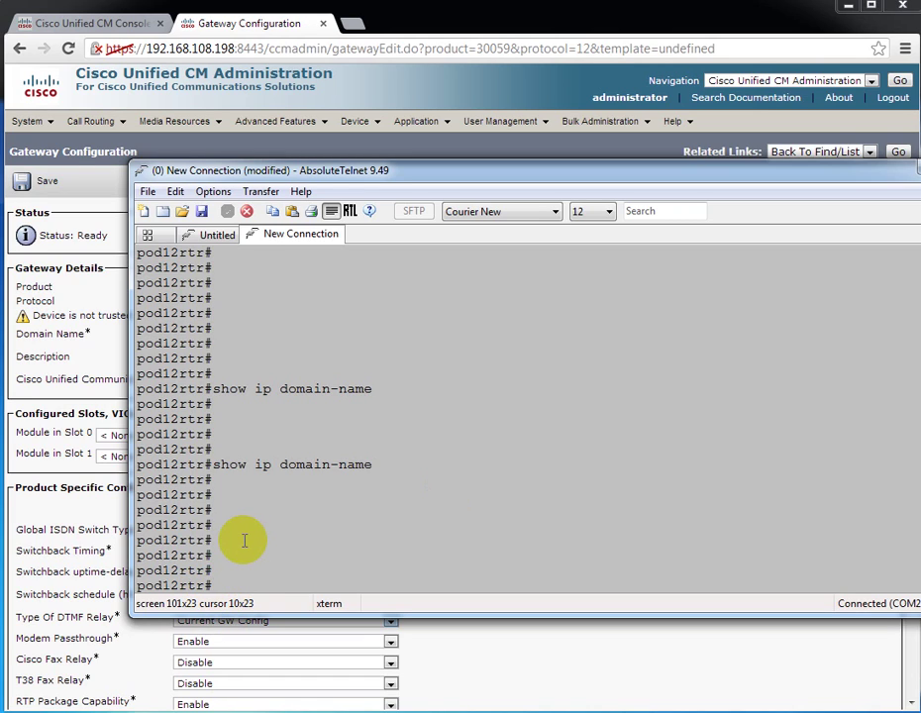
key("Return")
key("Return")
key("Return")
key("Return")
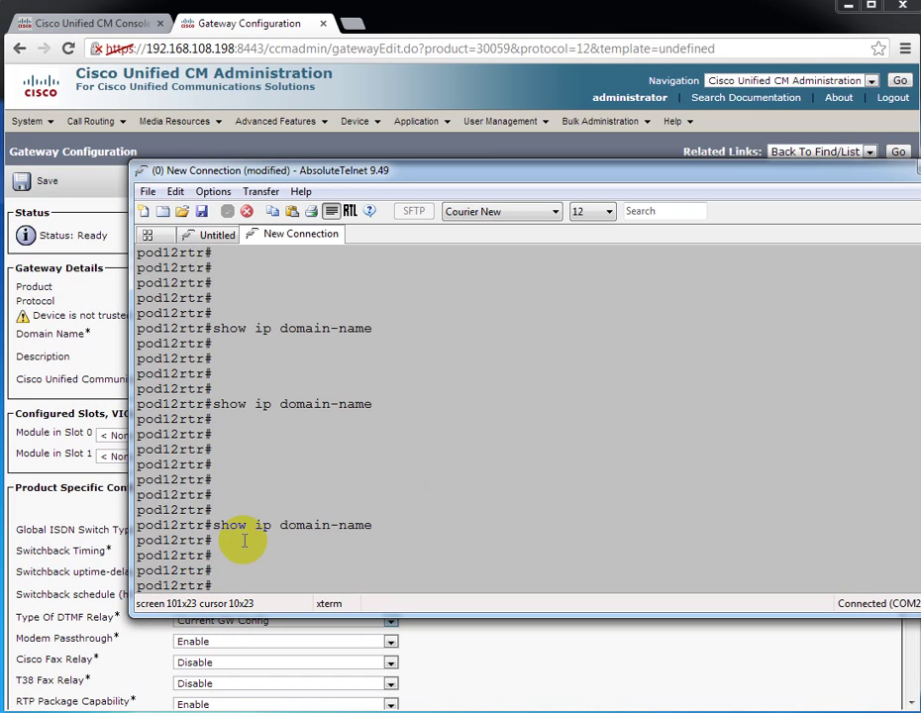
left_click_drag(163, 585, 201, 586)
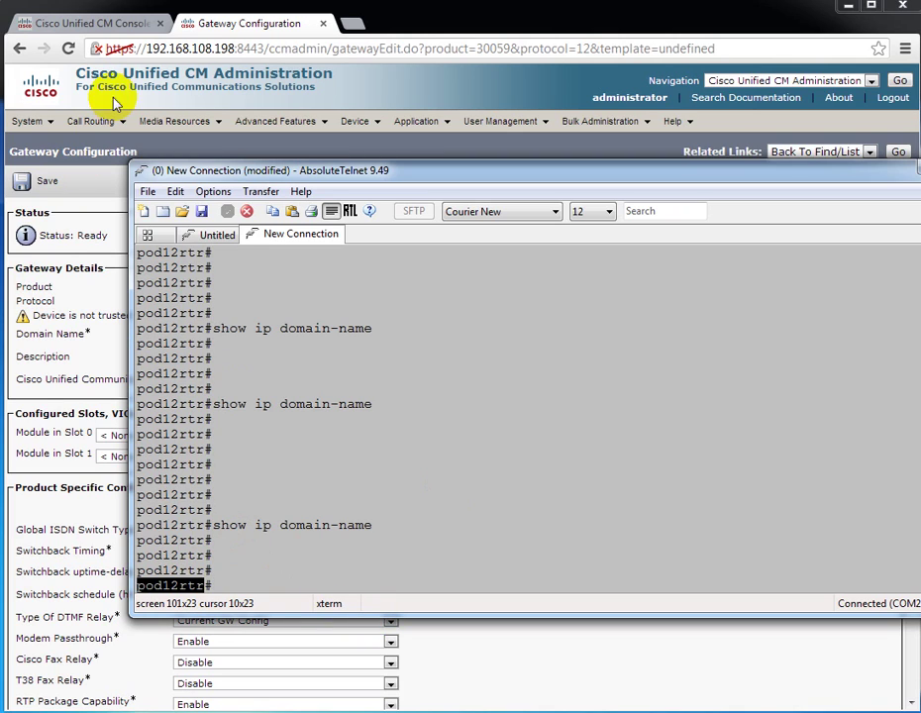
- Switch back to the gateway configuration in the browser and enter pod12rtr as the domain name
left_click(243, 21)
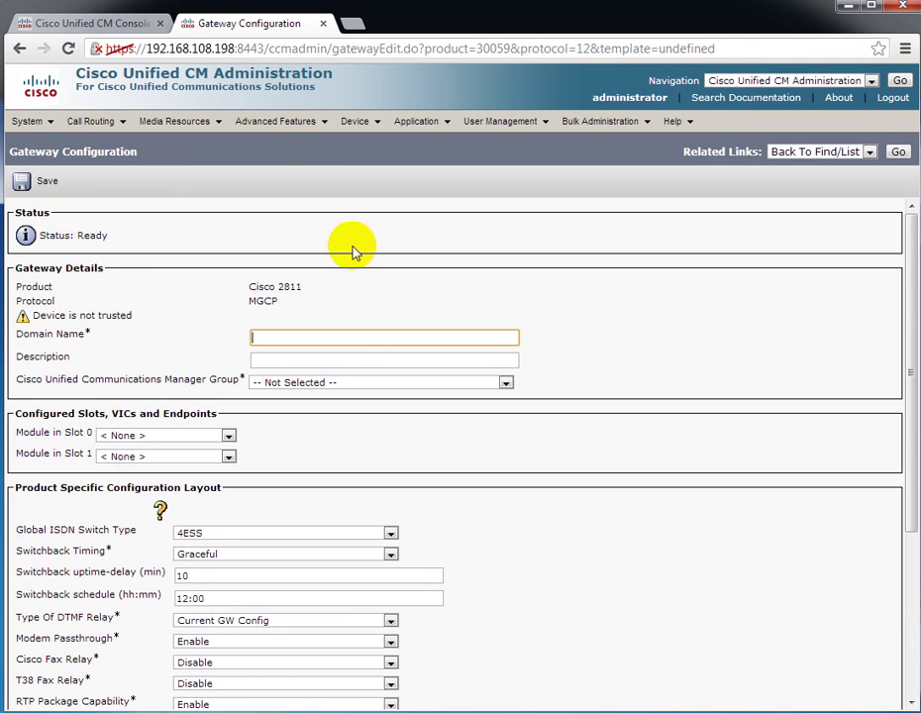
left_click(350, 338)
type("pod12rtr")
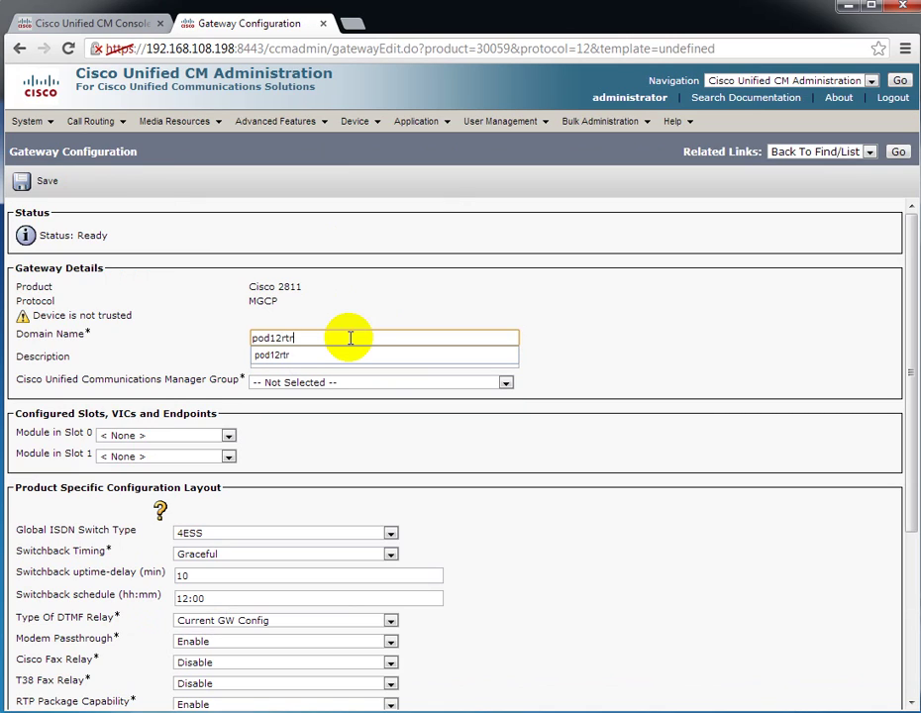
left_click(540, 346)
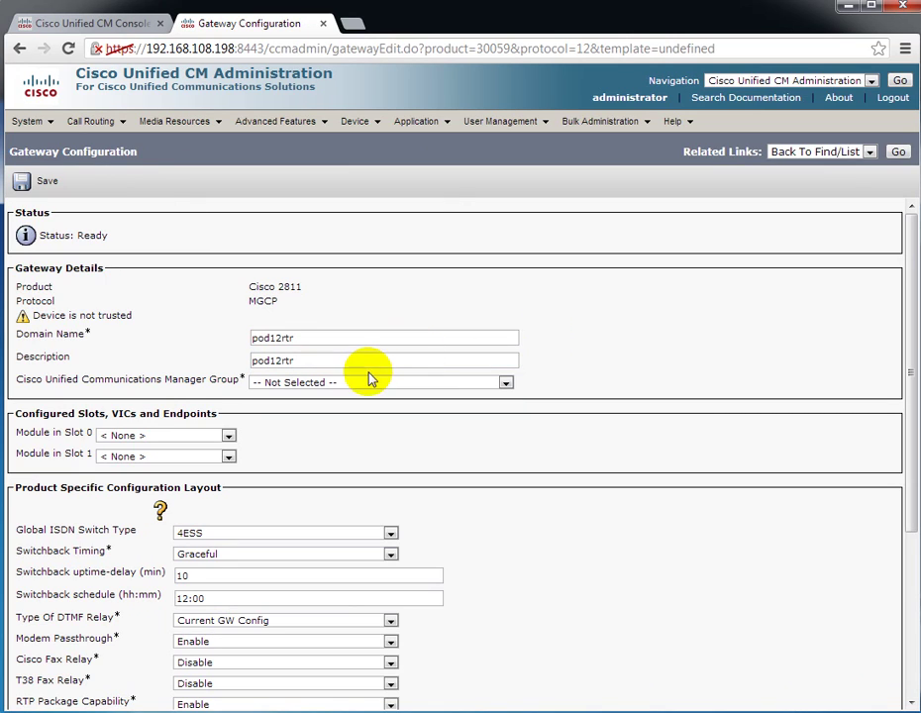
- Set the gateway description to Pod 12 Router and the Cisco Unified Communications Manager Group to pod12
left_click_drag(353, 363, 210, 369)
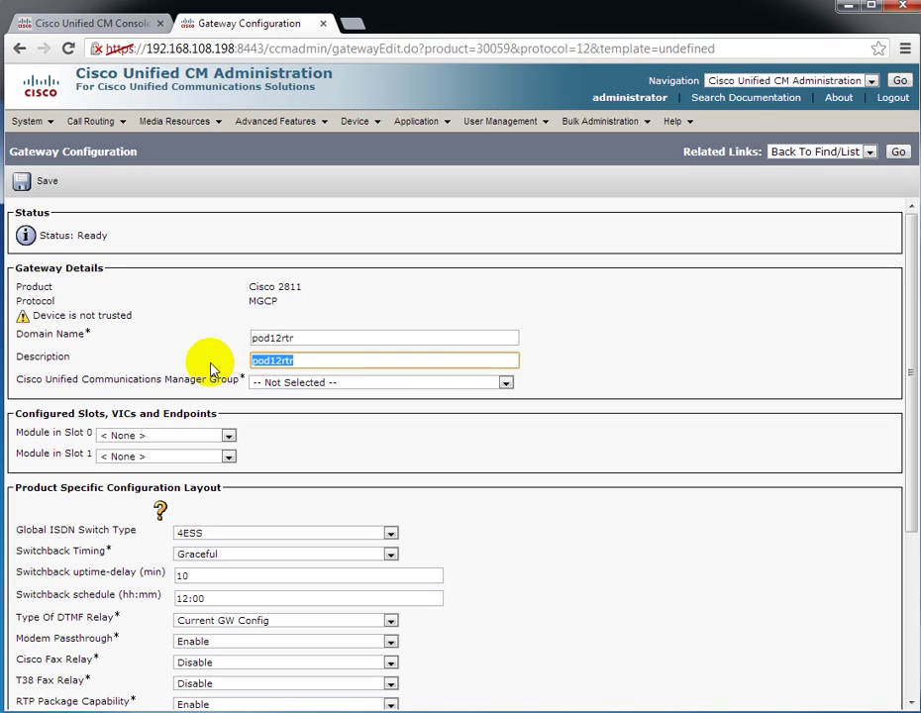
type("Pod")
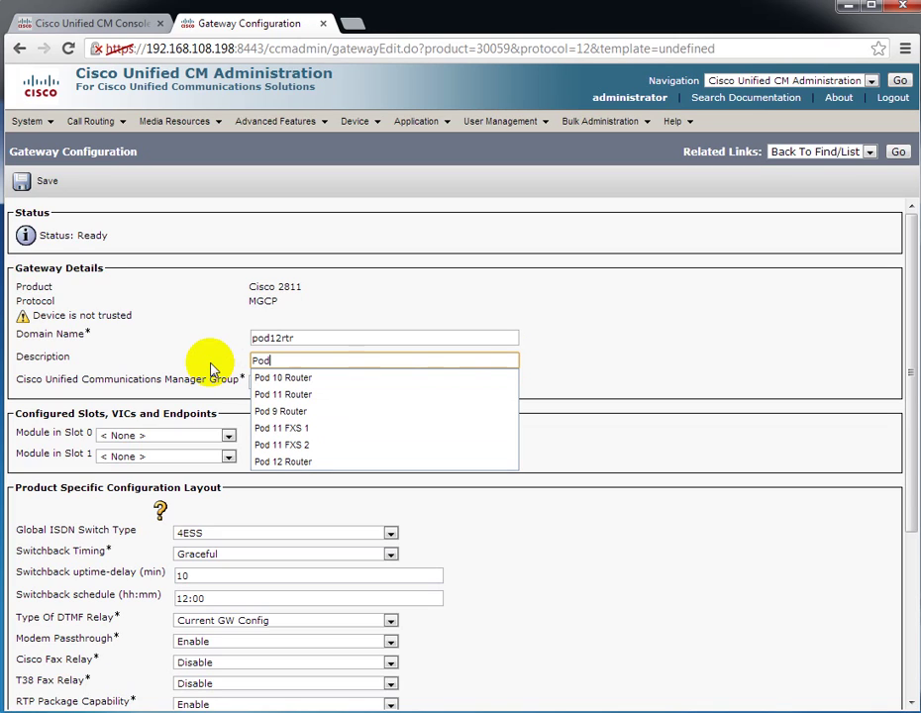
type(" 12 Router")
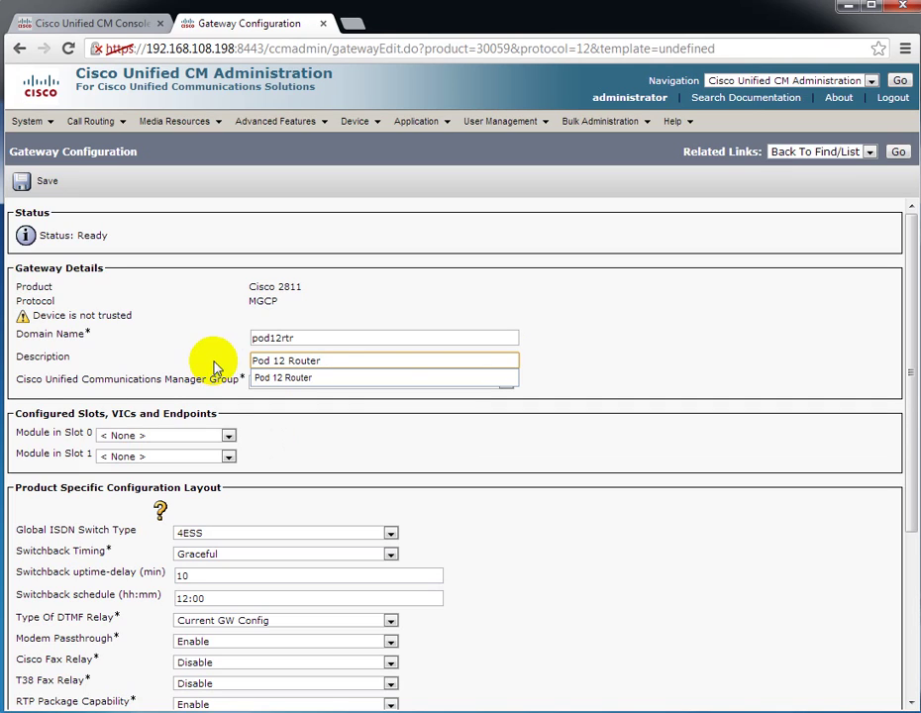
left_click(267, 377)
left_click(306, 386)
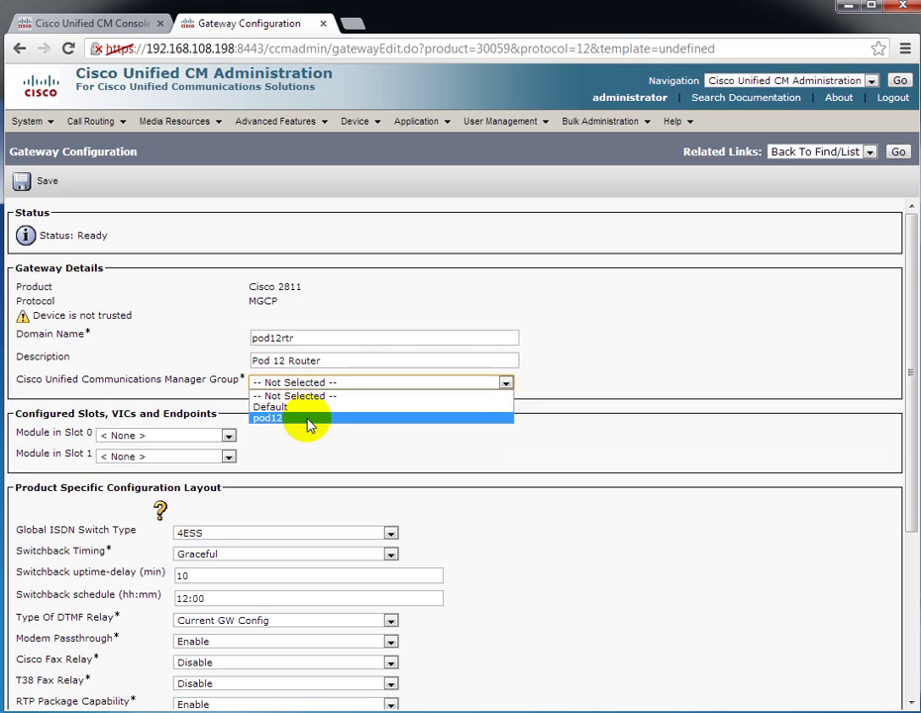
left_click(308, 420)
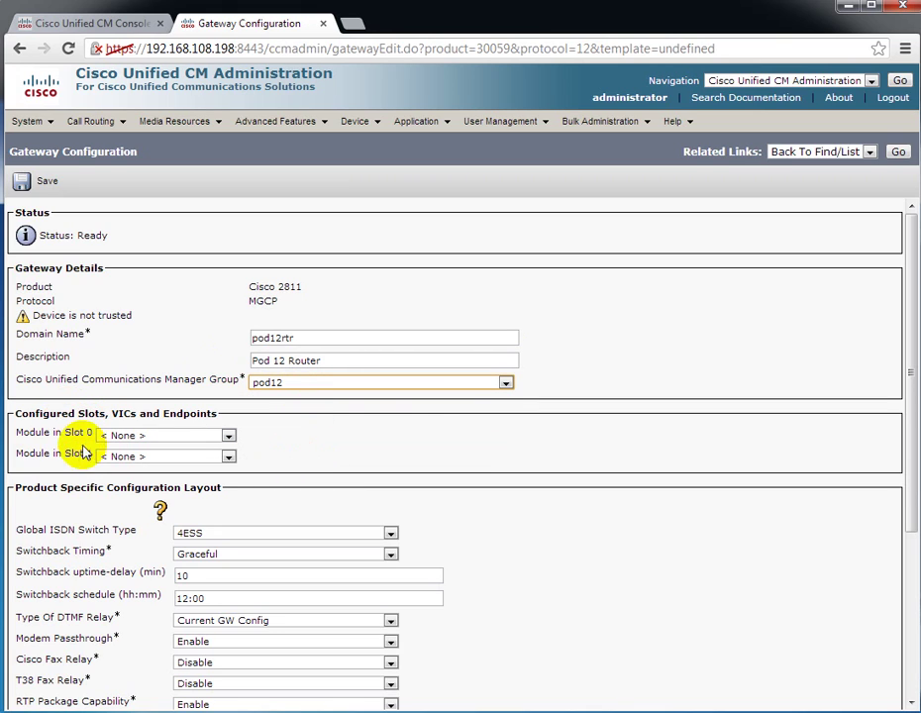
- Set the module in slot 0 to NM-4VWIC-MBRD and save the gateway with slot 1 left at None
left_click(228, 436)
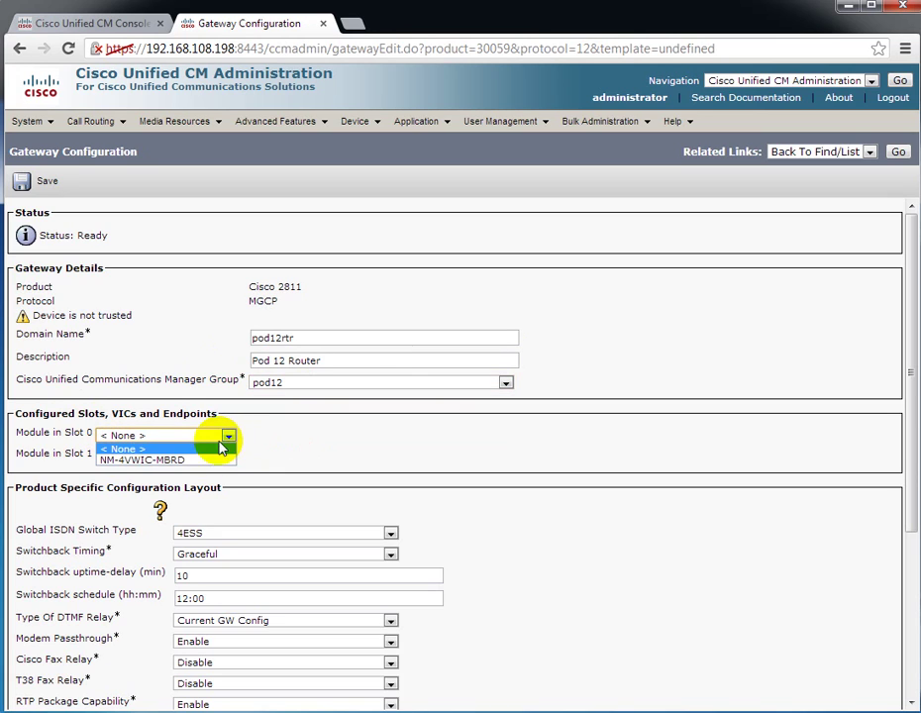
left_click(174, 461)
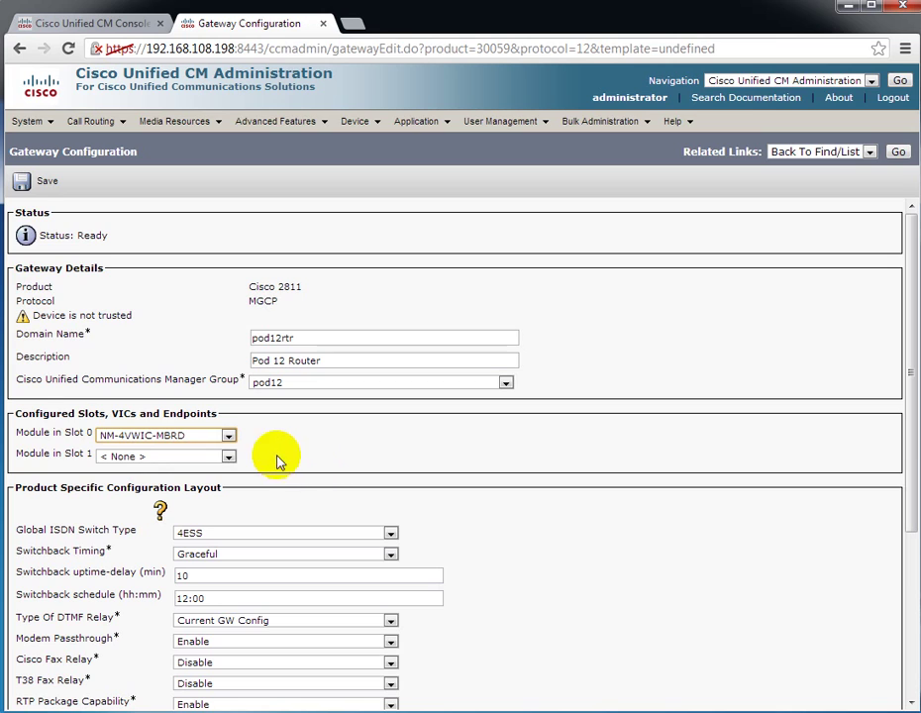
left_click(158, 457)
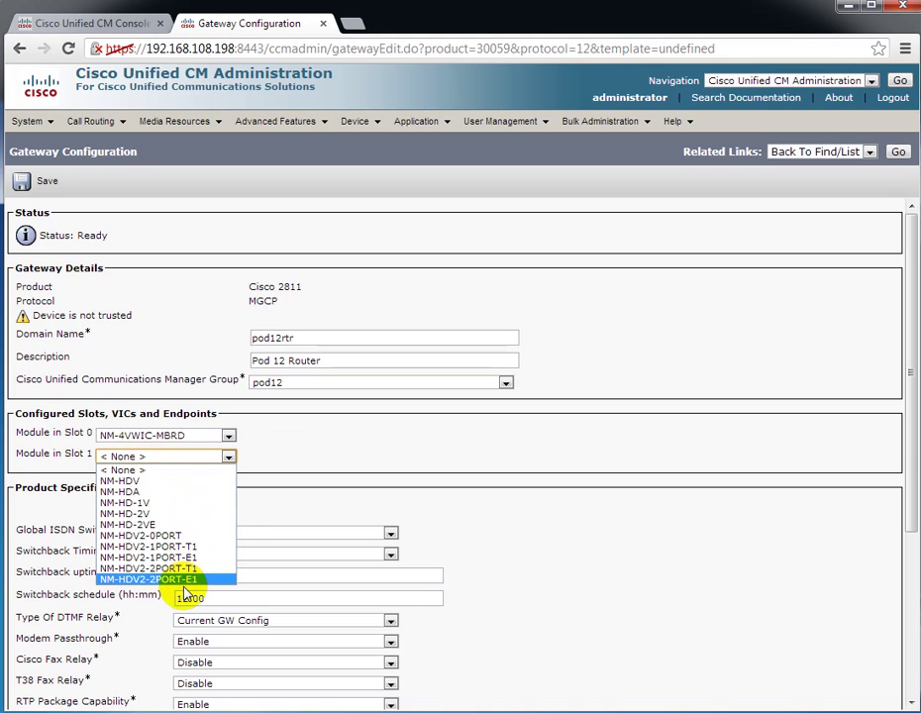
left_click(234, 462)
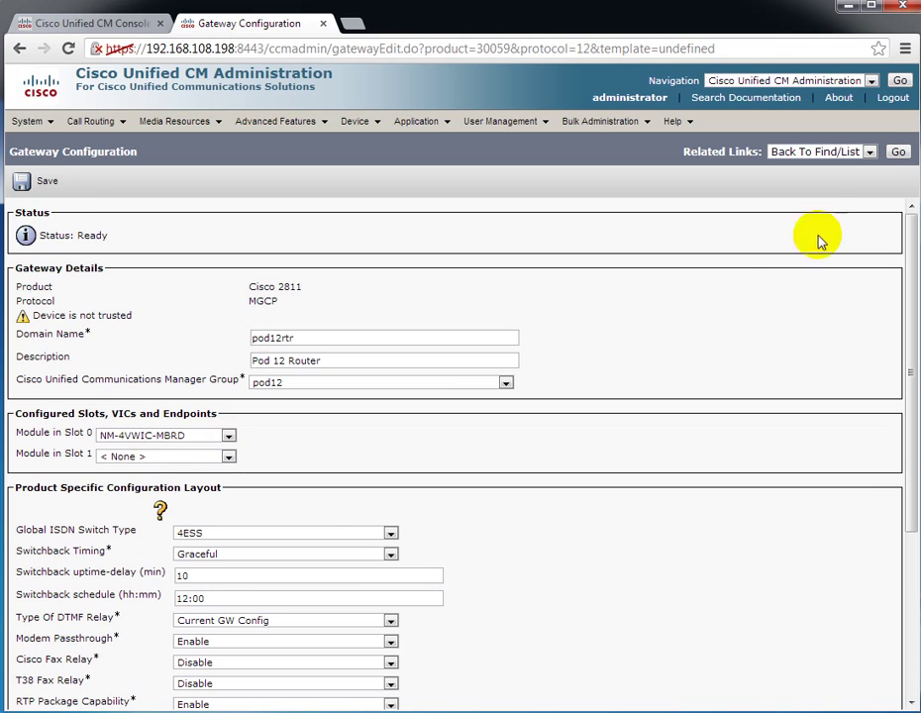
left_click(45, 188)
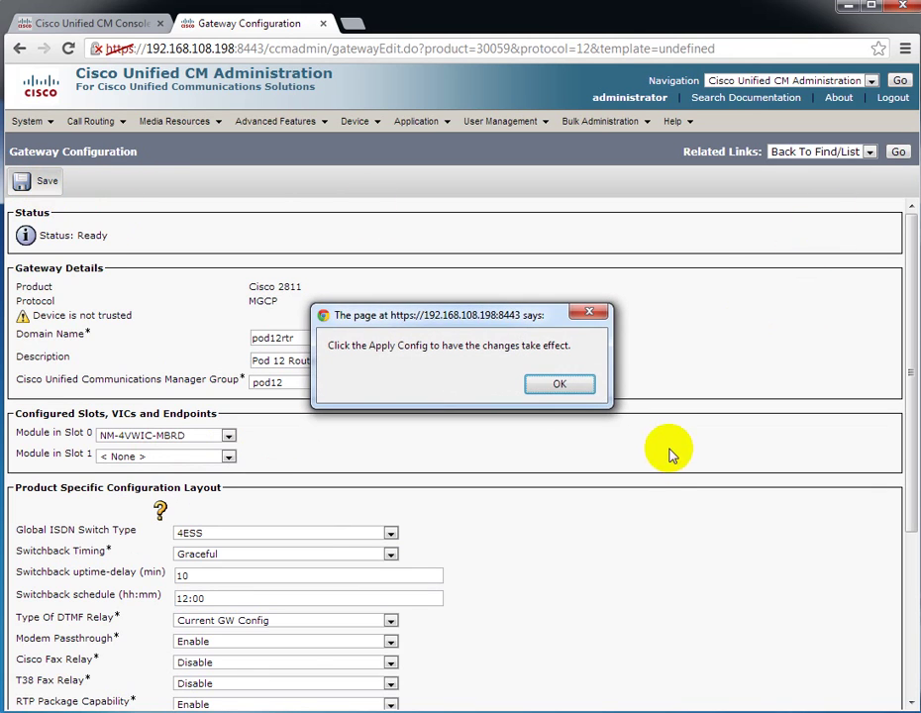
left_click(586, 387)
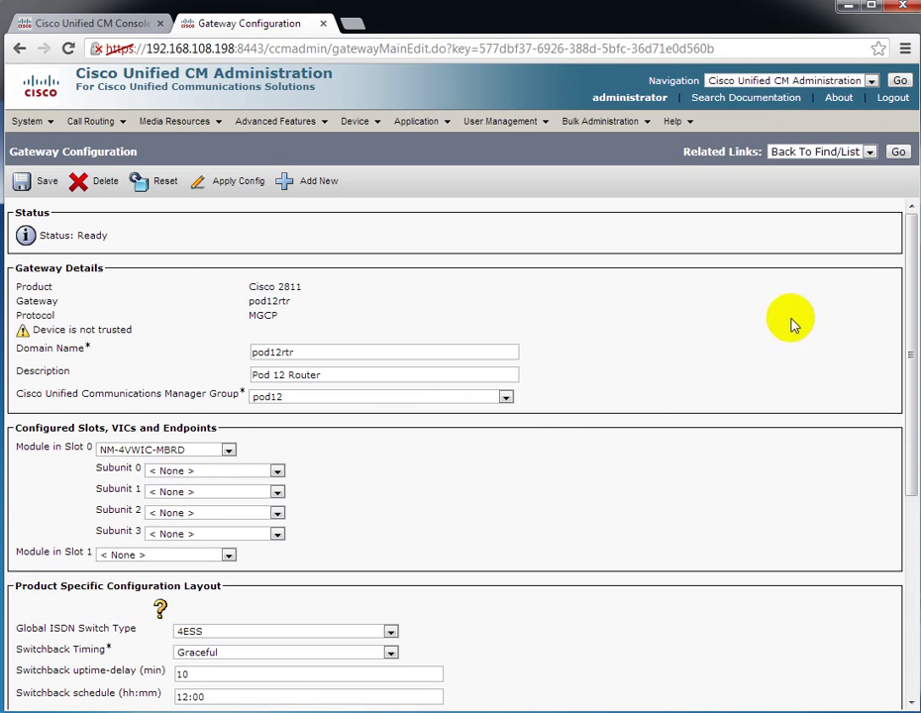
- Switch to 04_hw.pdf in Adobe Acrobat and outline the 2811's WAN card slots, then its network module slot, deleting each rectangle
key("alt+Tab")
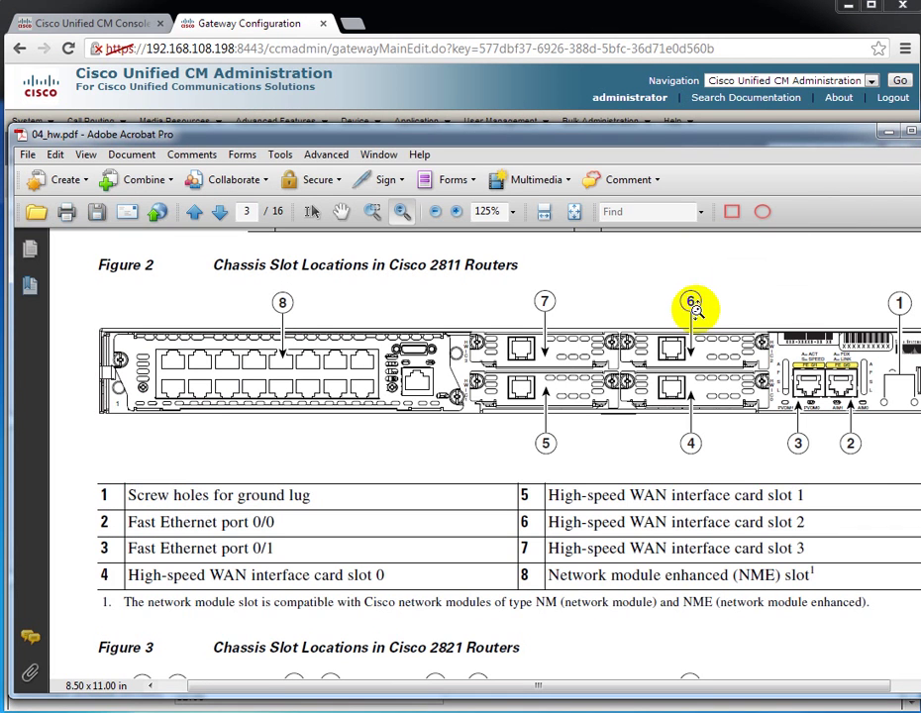
left_click(725, 216)
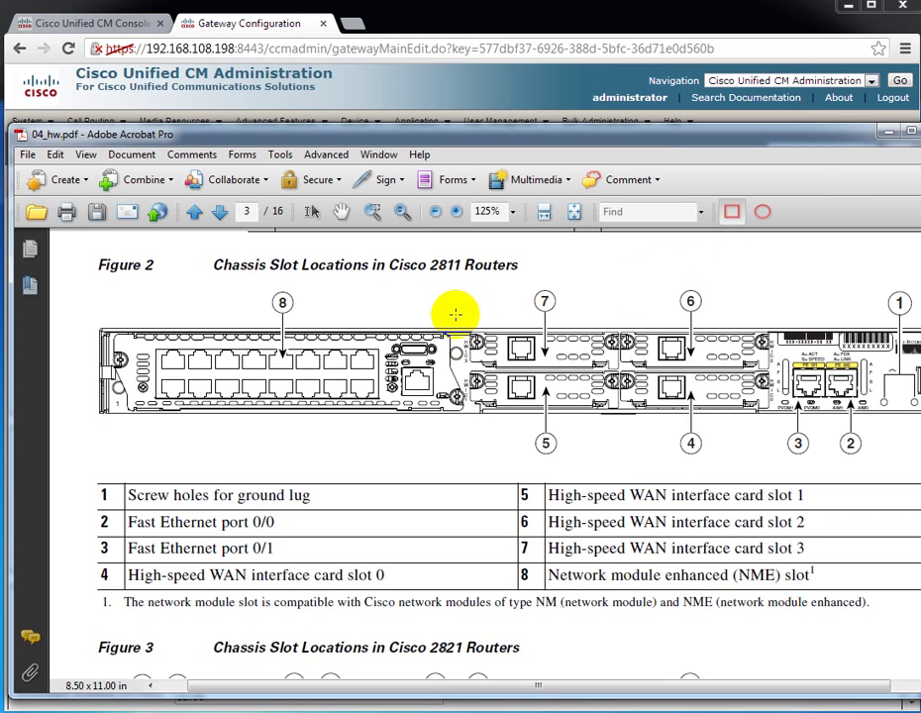
left_click_drag(454, 314, 788, 424)
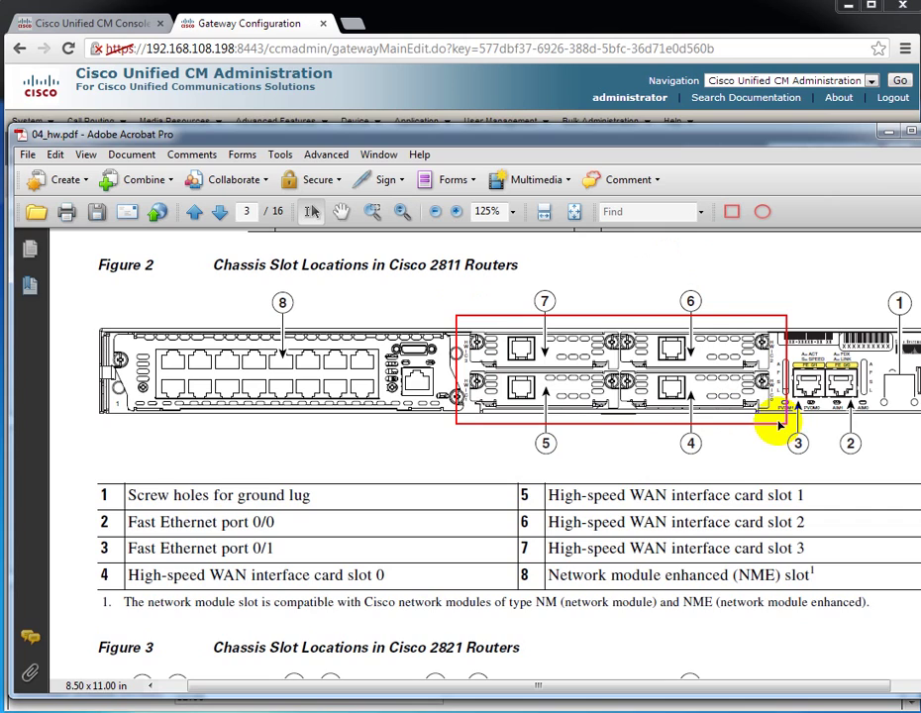
key("Delete")
left_click(732, 211)
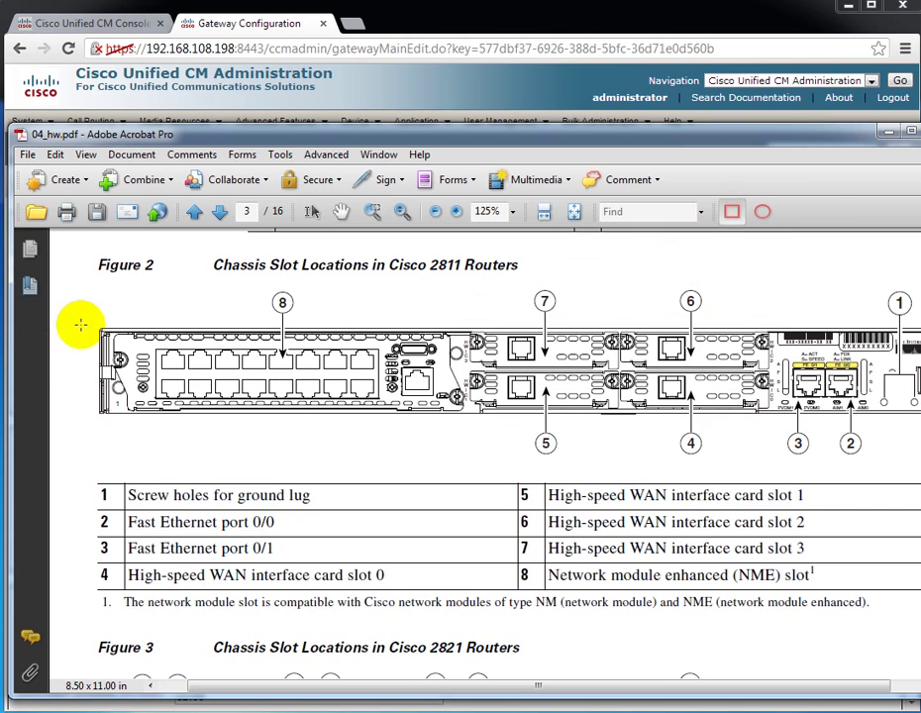
mouse_move(96, 311)
left_mouse_down()
mouse_move(181, 333)
mouse_move(437, 430)
mouse_move(476, 426)
left_mouse_up()
key("Delete")
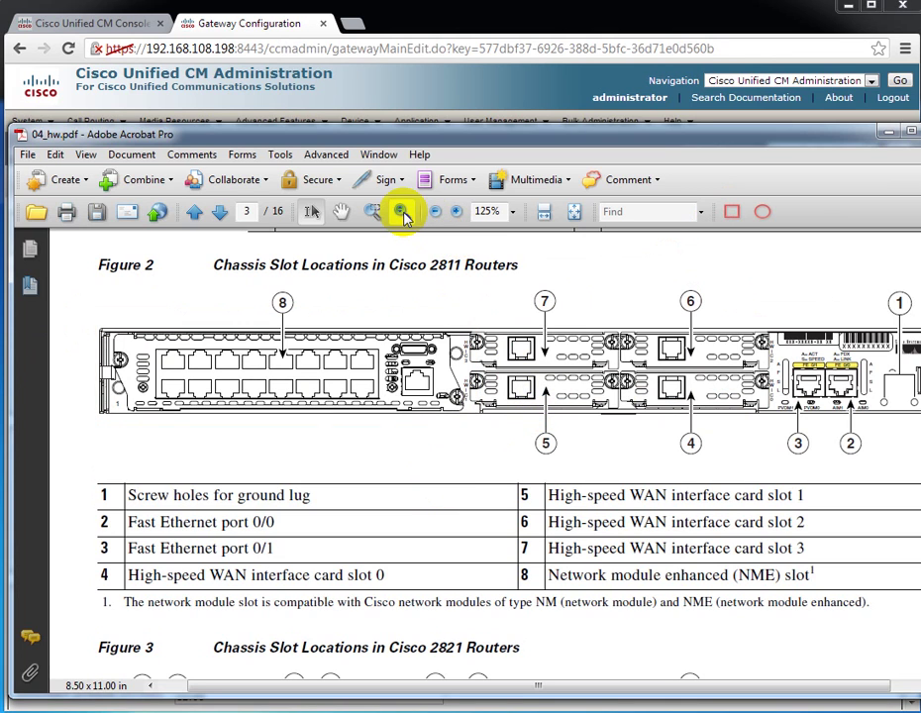
- Examine the HWIC 0 to HWIC 3 slot labels close up in the Cisco 2811 chassis figure
left_click(402, 211)
left_click(568, 377)
left_click(569, 378)
left_click(565, 378)
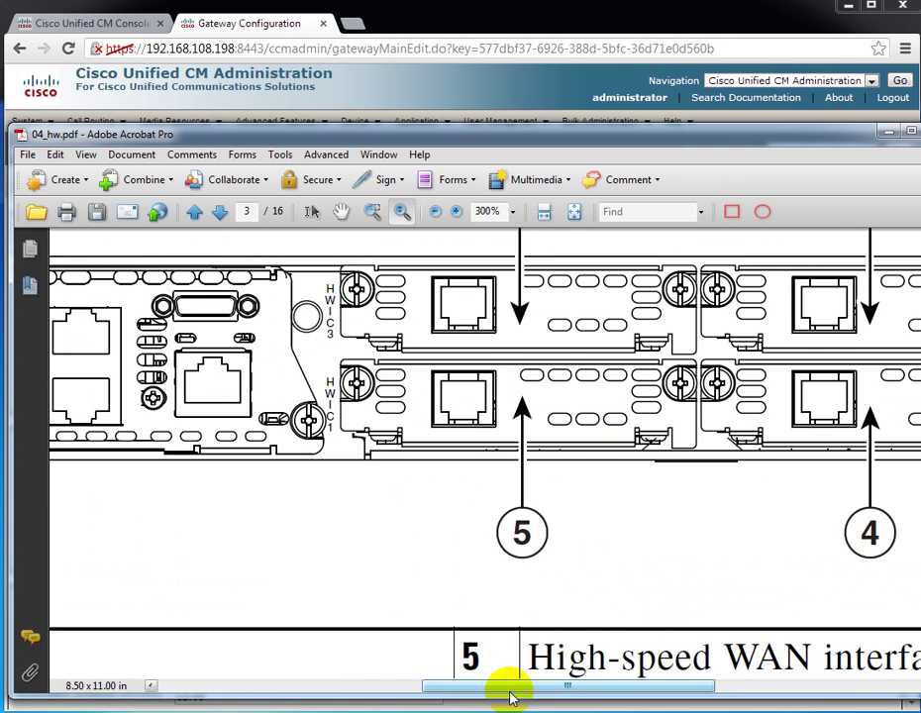
left_click_drag(508, 690, 598, 659)
left_click(311, 212)
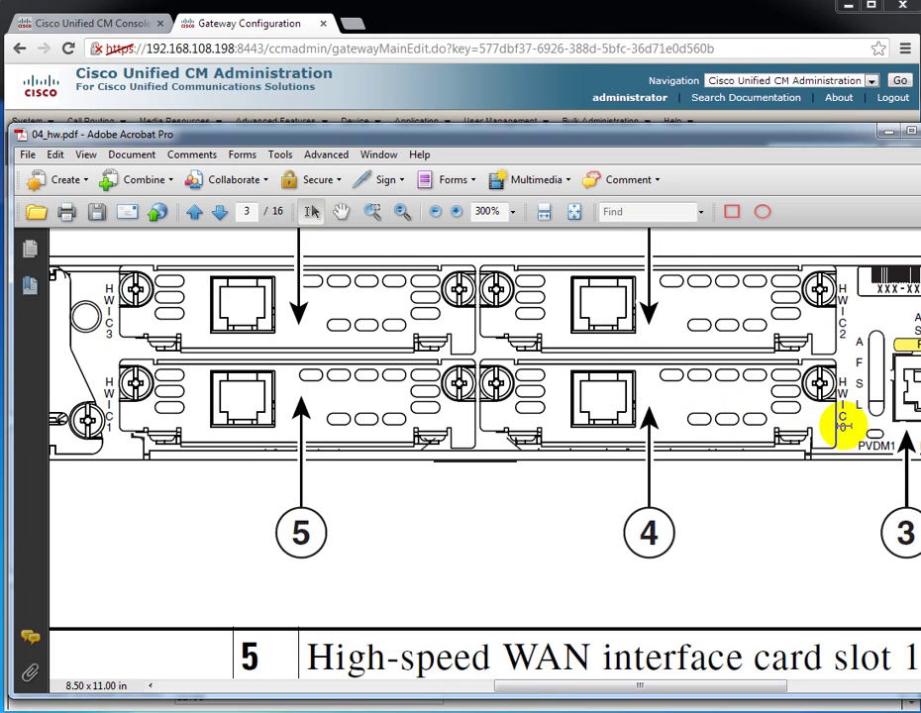
left_click_drag(896, 421, 862, 368)
left_click_drag(79, 438, 101, 377)
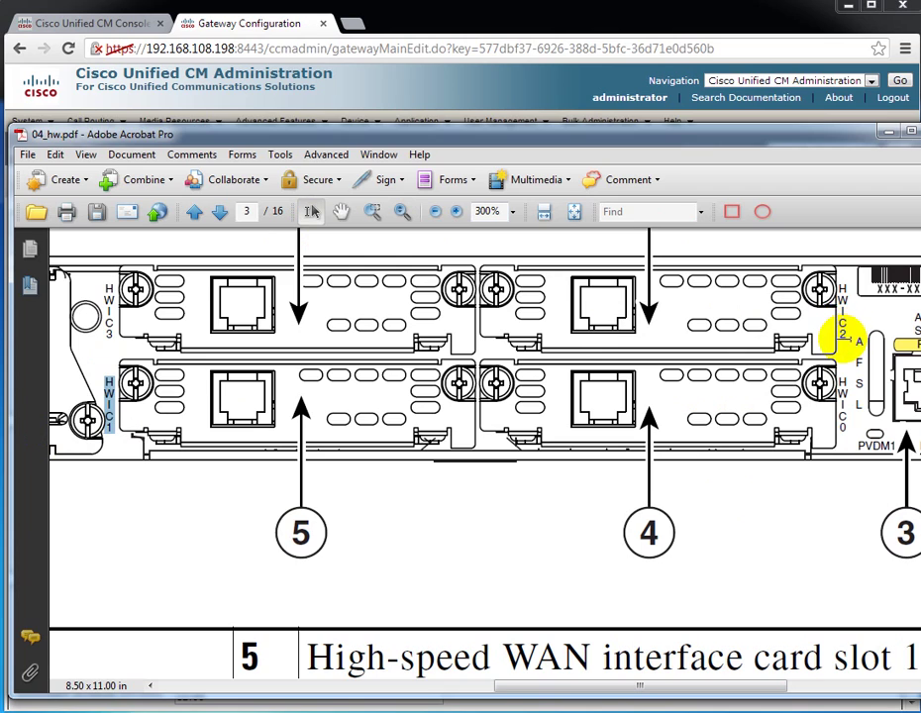
left_click_drag(792, 332, 843, 267)
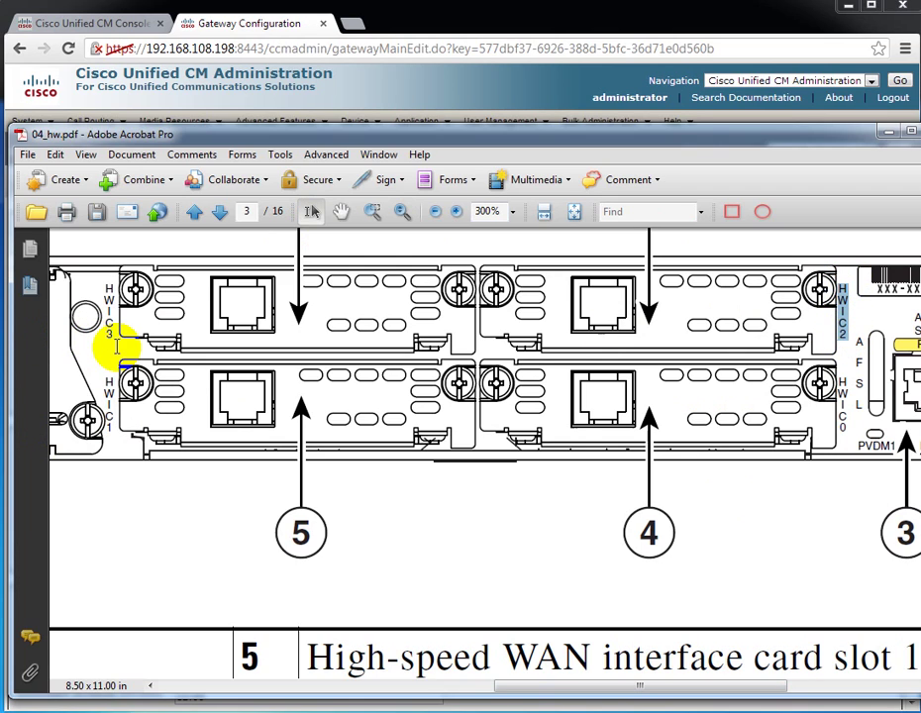
left_click_drag(109, 340, 121, 284)
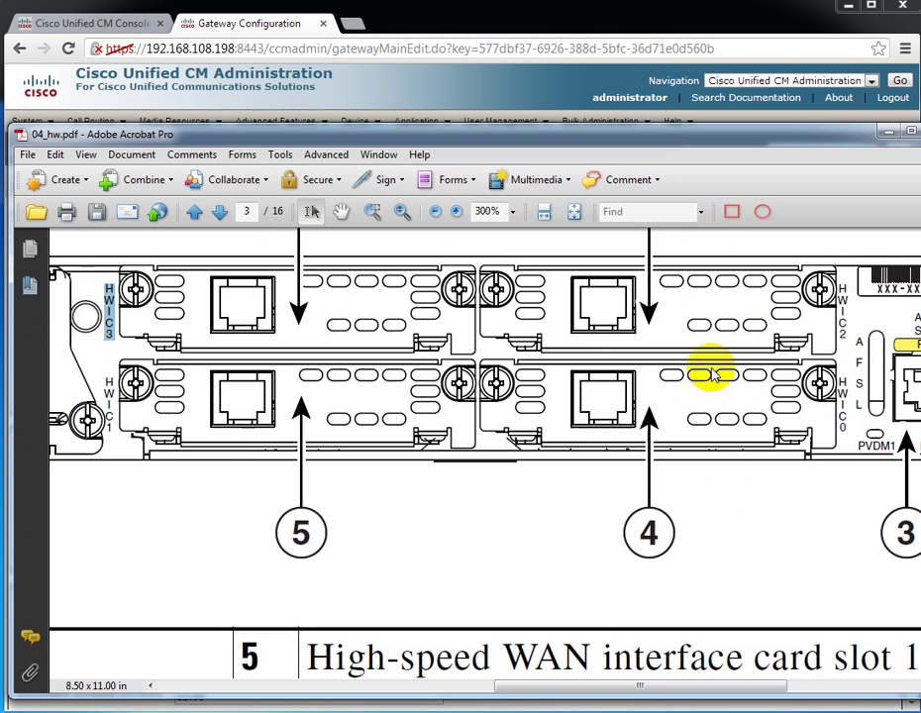
- Switch back to the Gateway Configuration page in Chrome and examine the interface card options for Subunit 0, keeping it at None
left_click(234, 26)
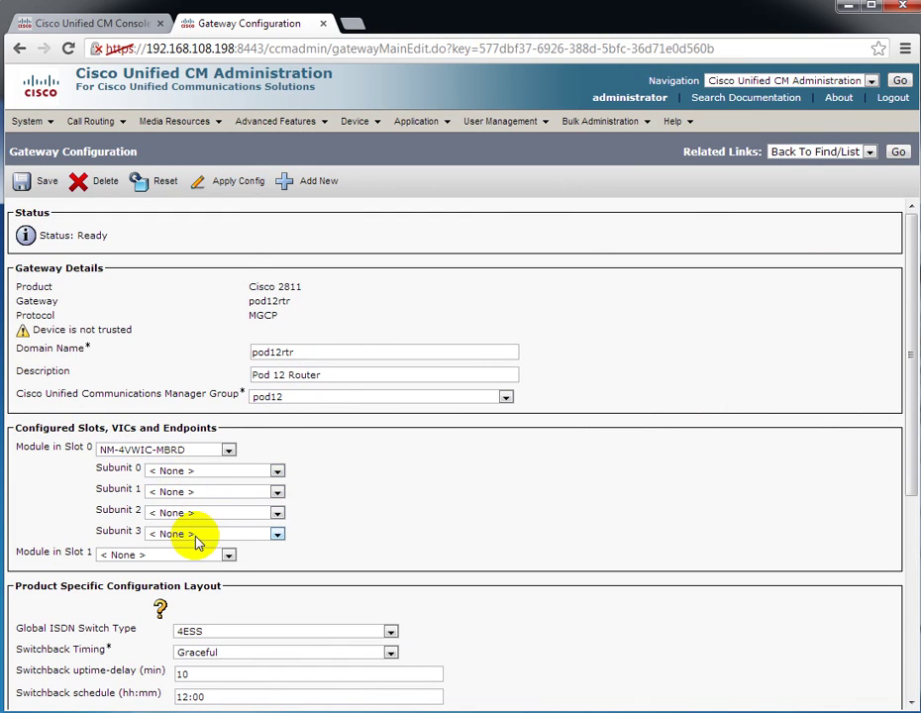
left_click(276, 473)
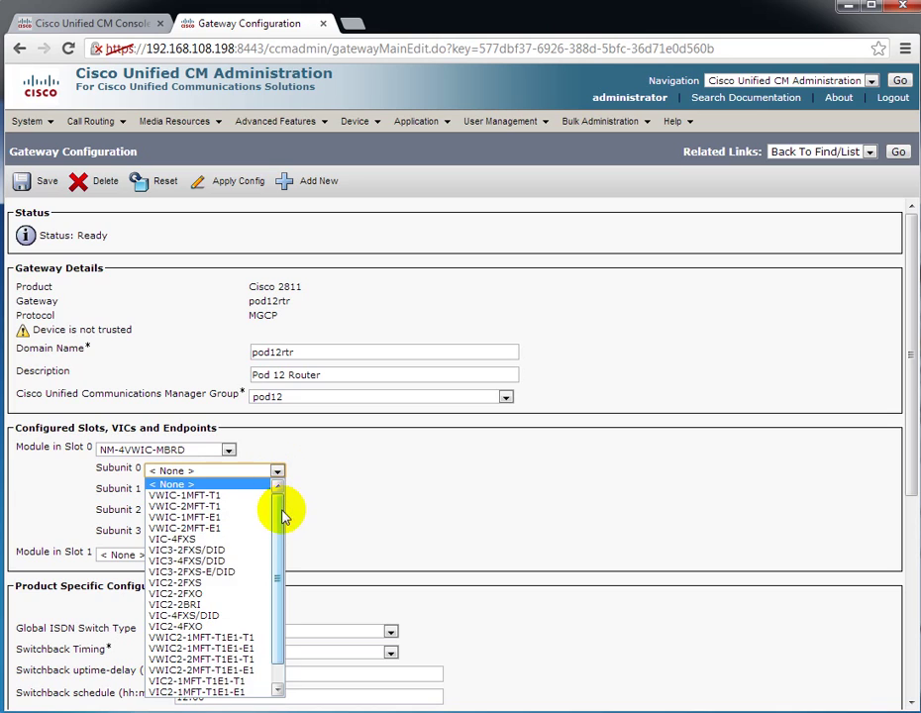
scroll(283, 523, "down", 1)
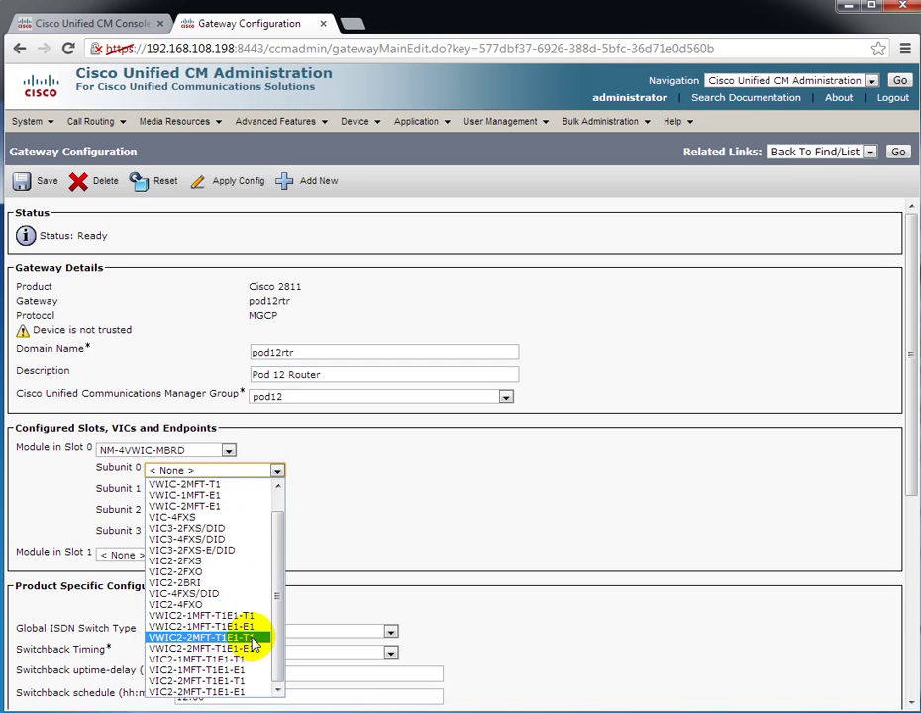
left_click(370, 530)
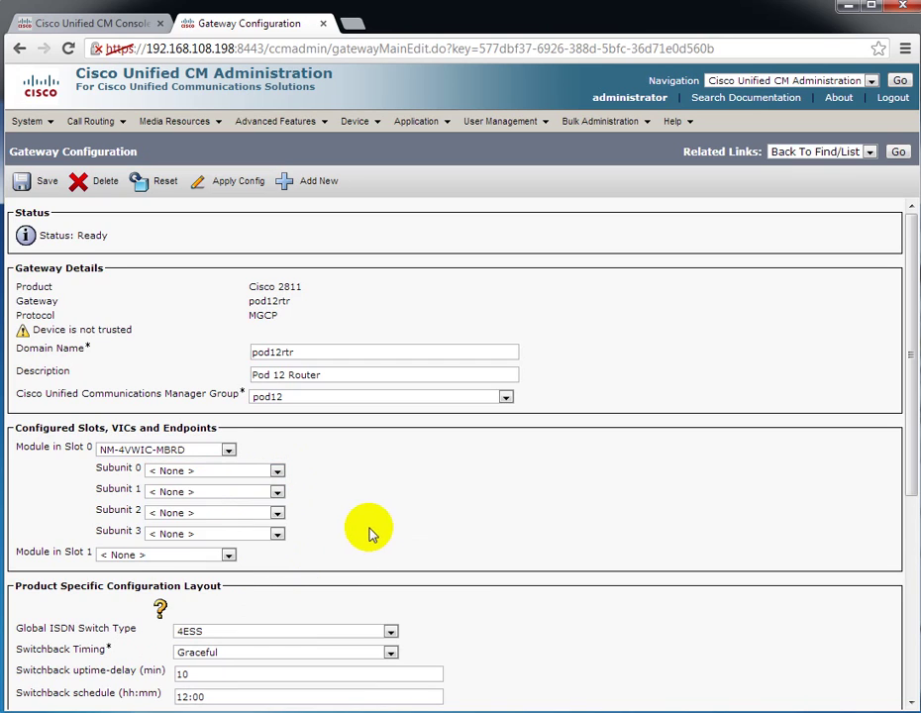
- Set Subunit 1 to VIC2-2FXS and Subunit 3 to VWIC-1MFT-T1 in Slot 0, and save the gateway
left_click(235, 498)
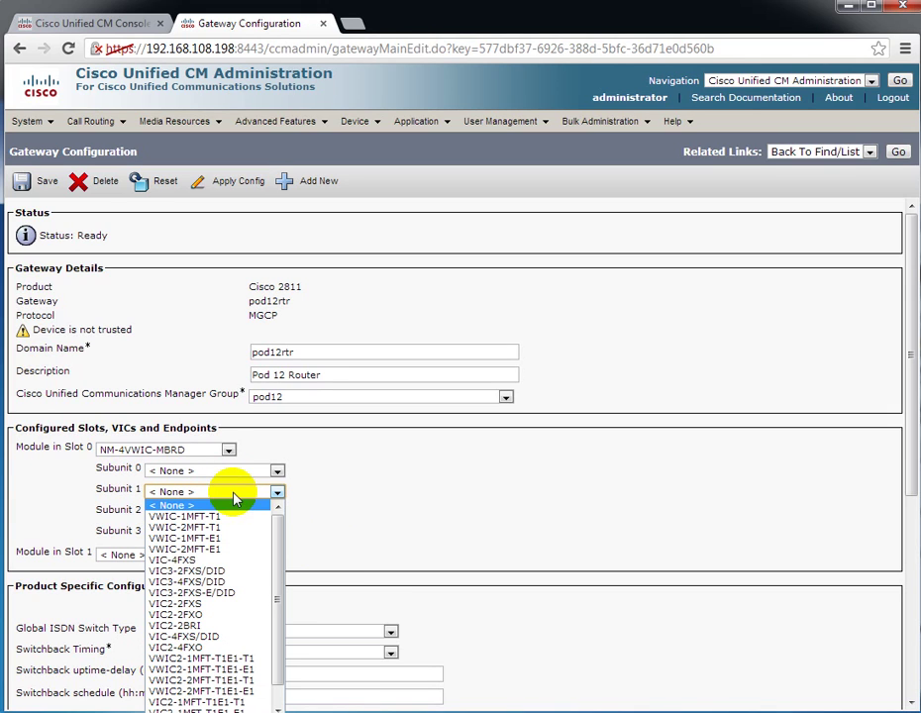
left_click(222, 604)
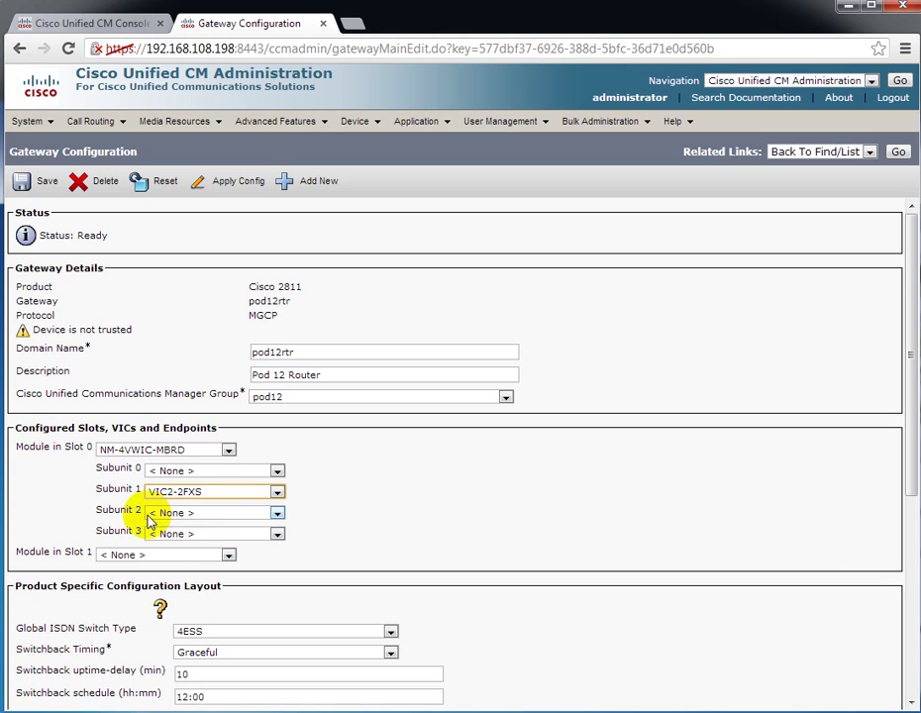
left_click(214, 537)
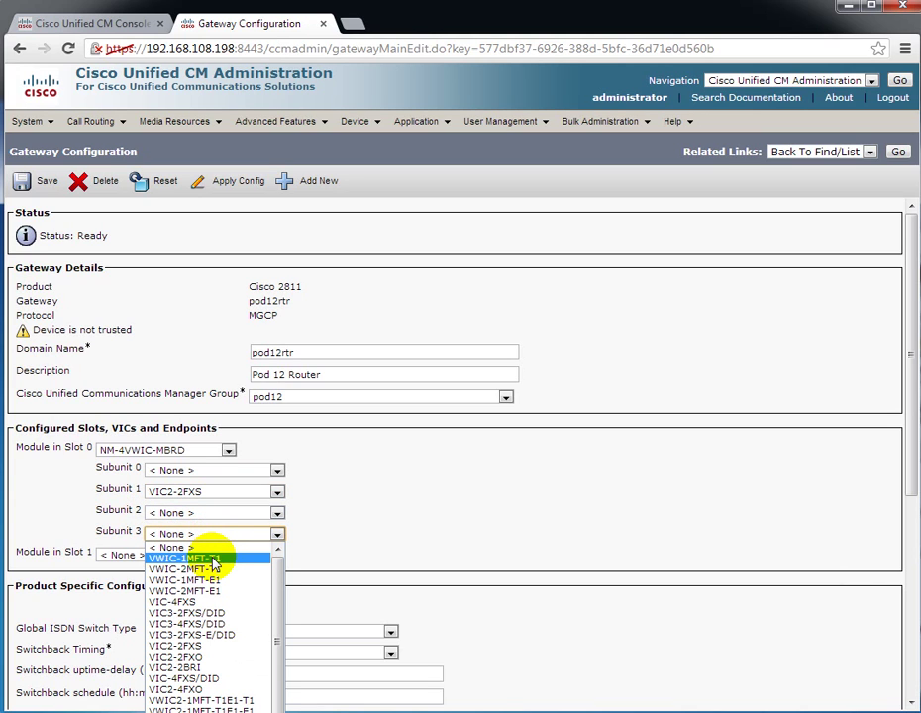
left_click(213, 560)
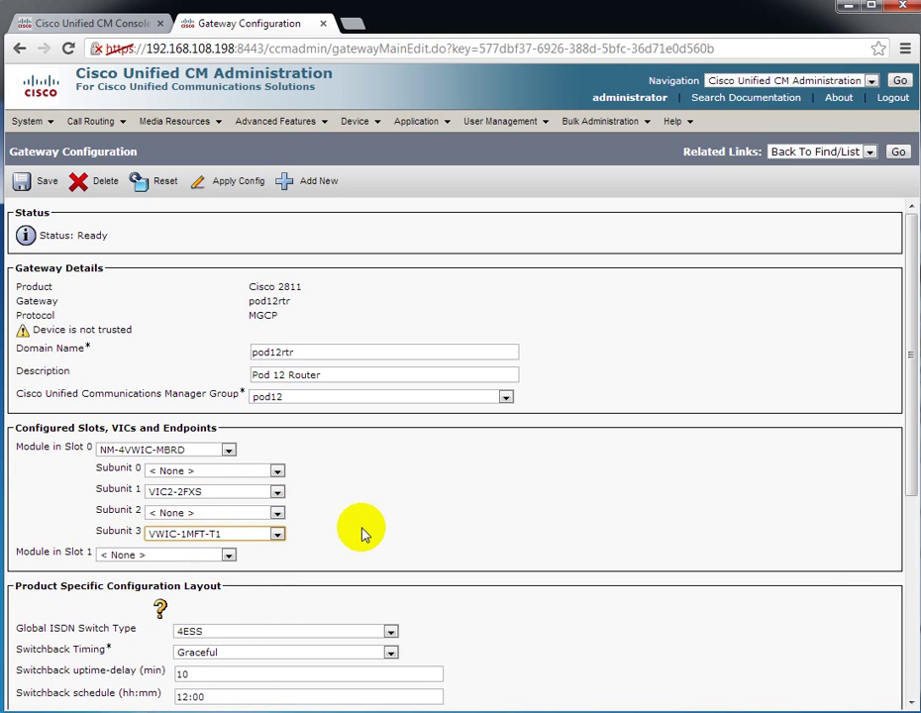
left_click(24, 181)
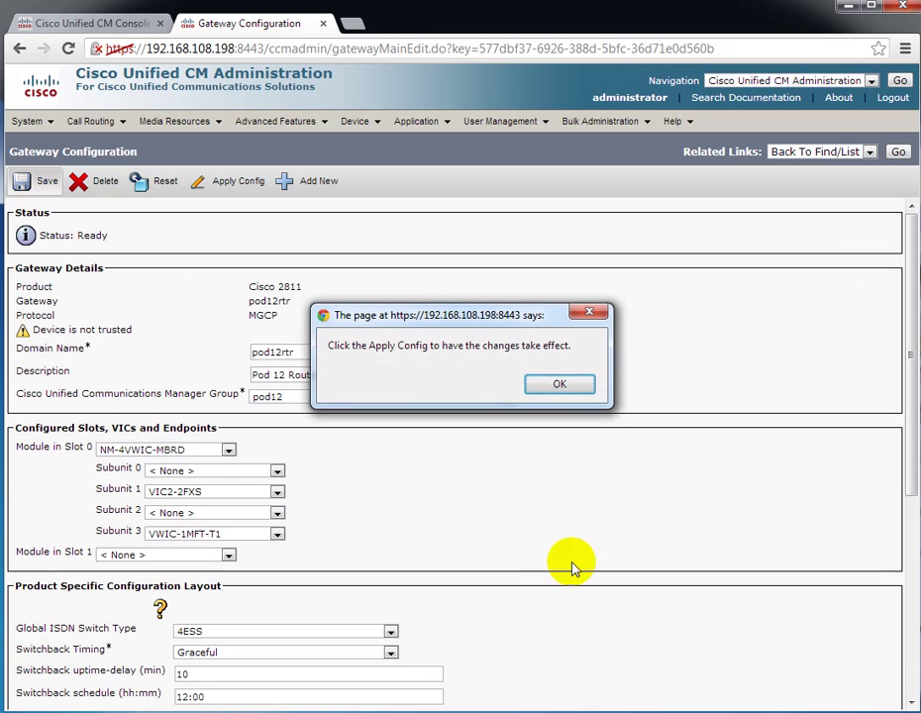
left_click(559, 384)
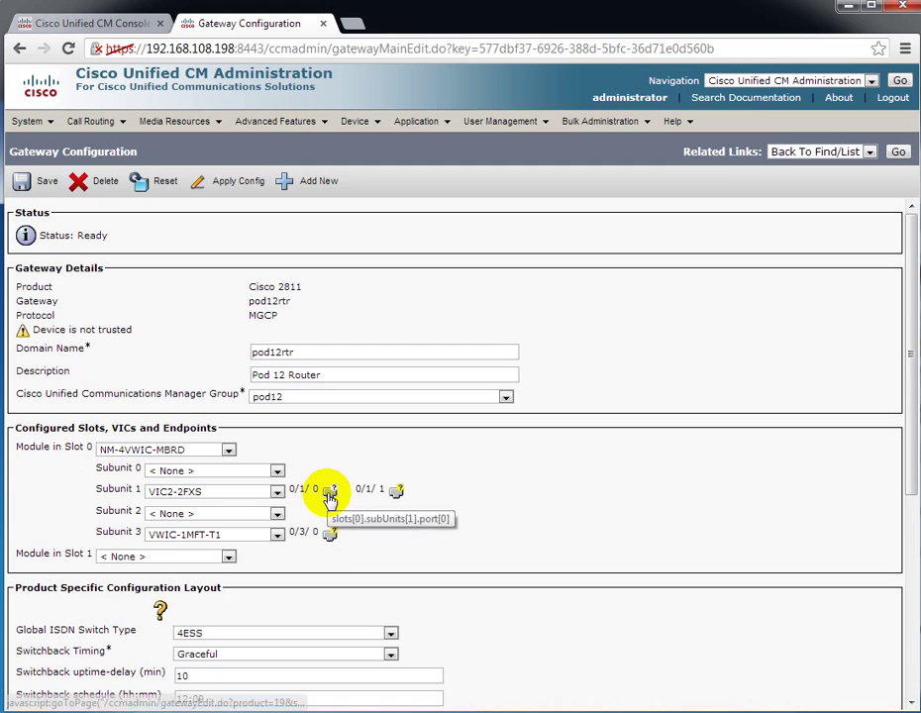
- Configure port 0/1/0 with port type POTS and device pool Pod12-DP, and save the port
left_click(330, 492)
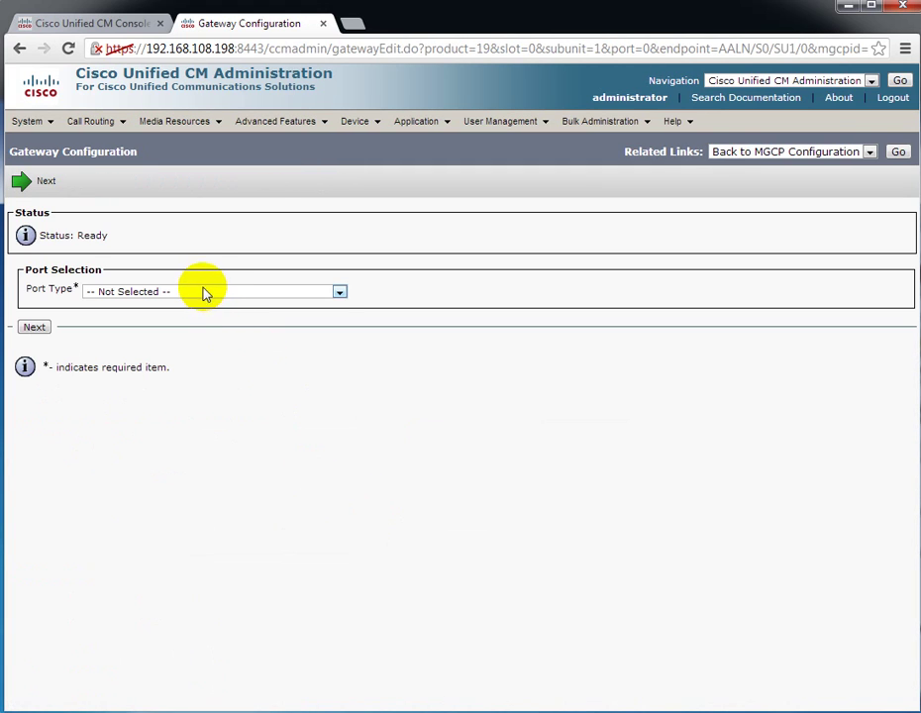
left_click(205, 293)
left_click(181, 317)
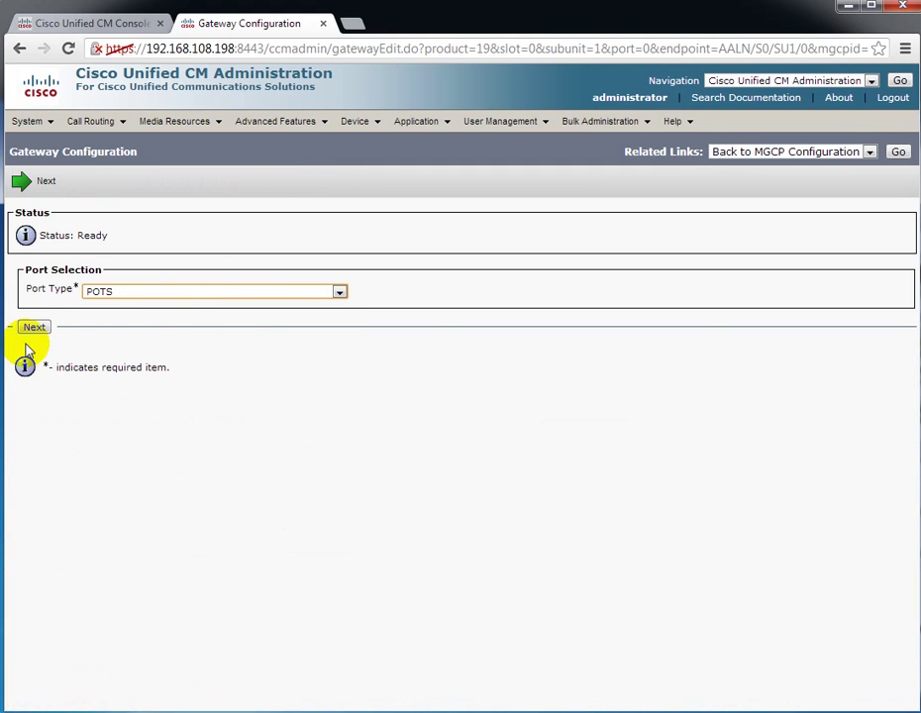
left_click(32, 327)
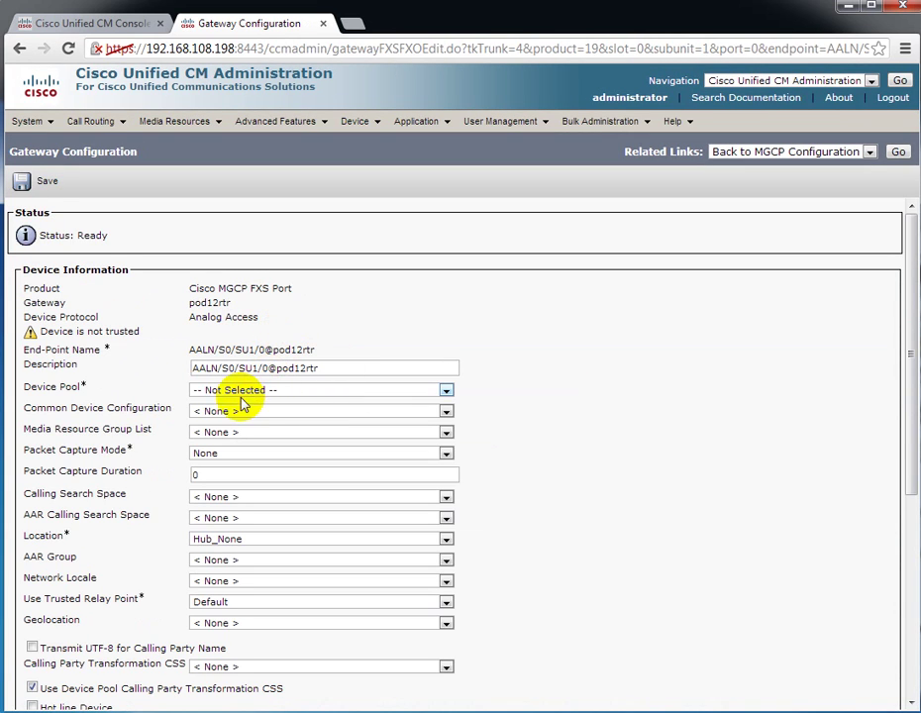
left_click(256, 390)
left_click(251, 427)
scroll(582, 439, "down", 5)
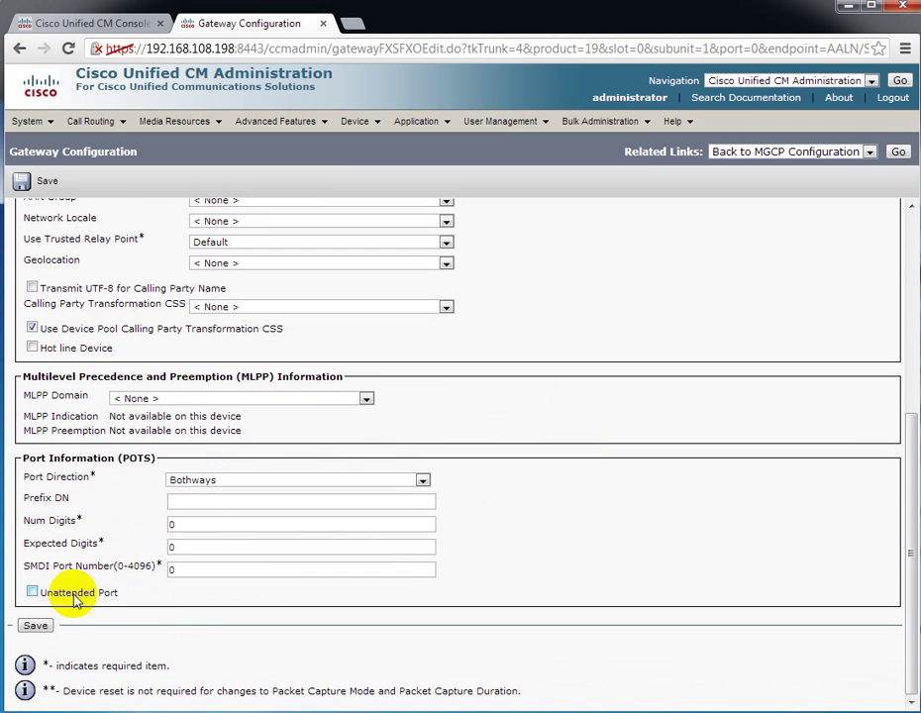
left_click(35, 625)
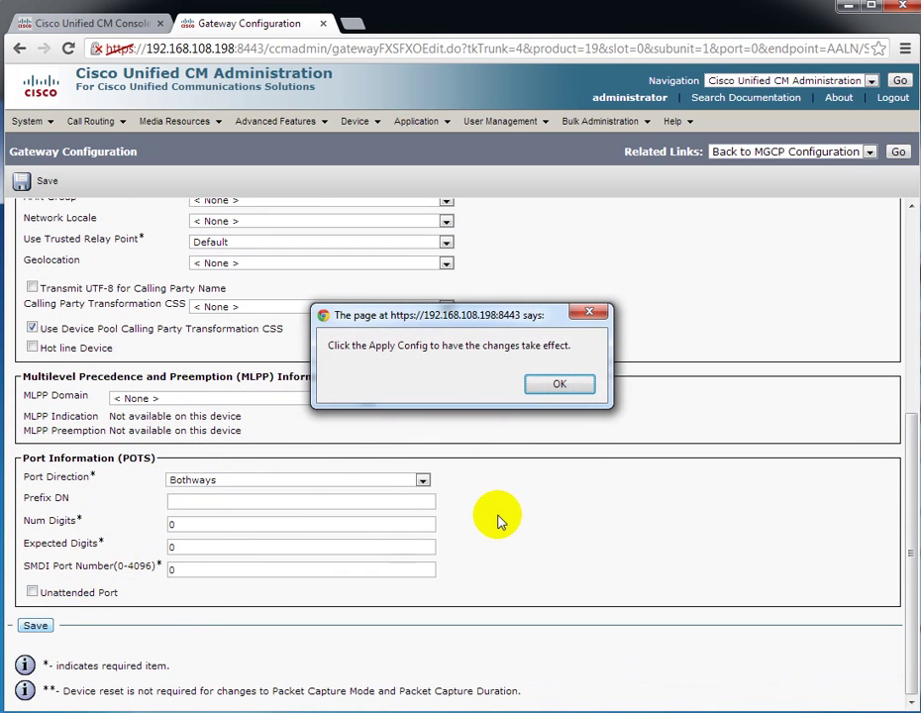
left_click(561, 385)
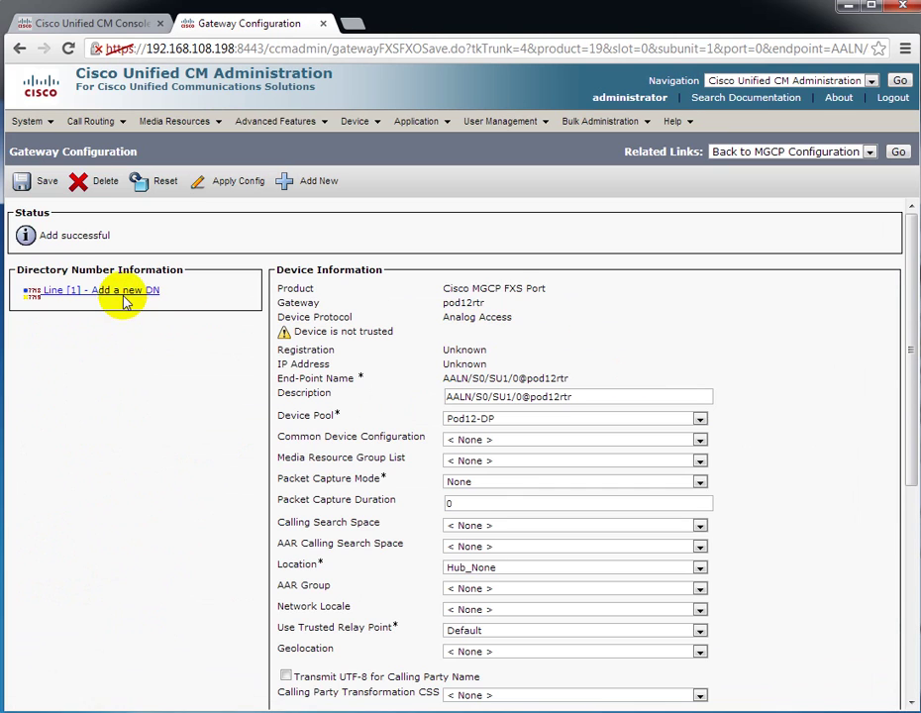
- Add a new directory number 1000 on Line 1 of port 0/1/0, leaving the route partition at None
left_click(123, 293)
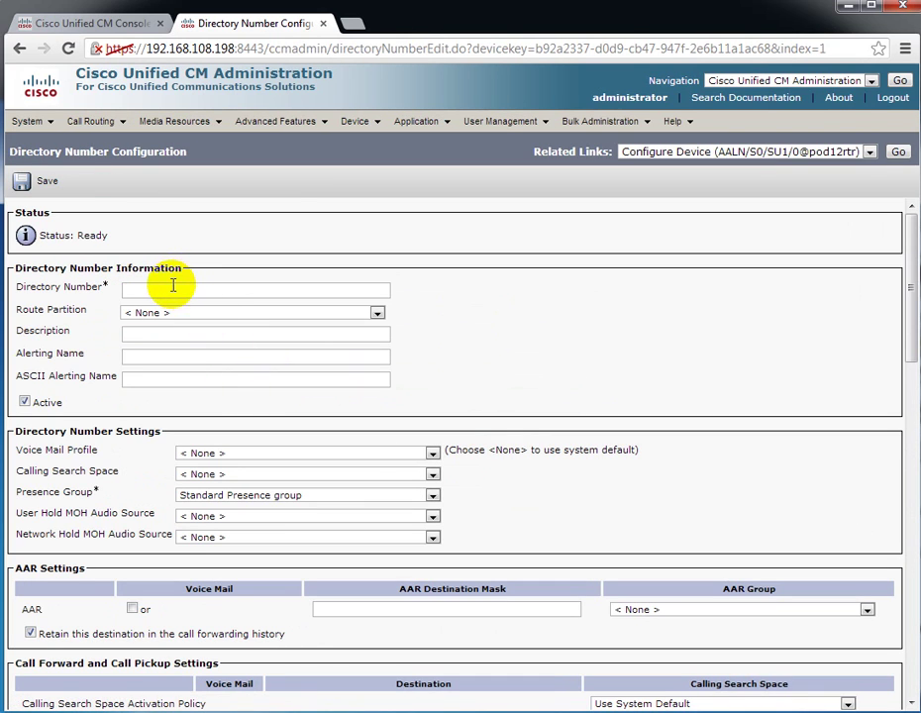
left_click(172, 289)
type("1000")
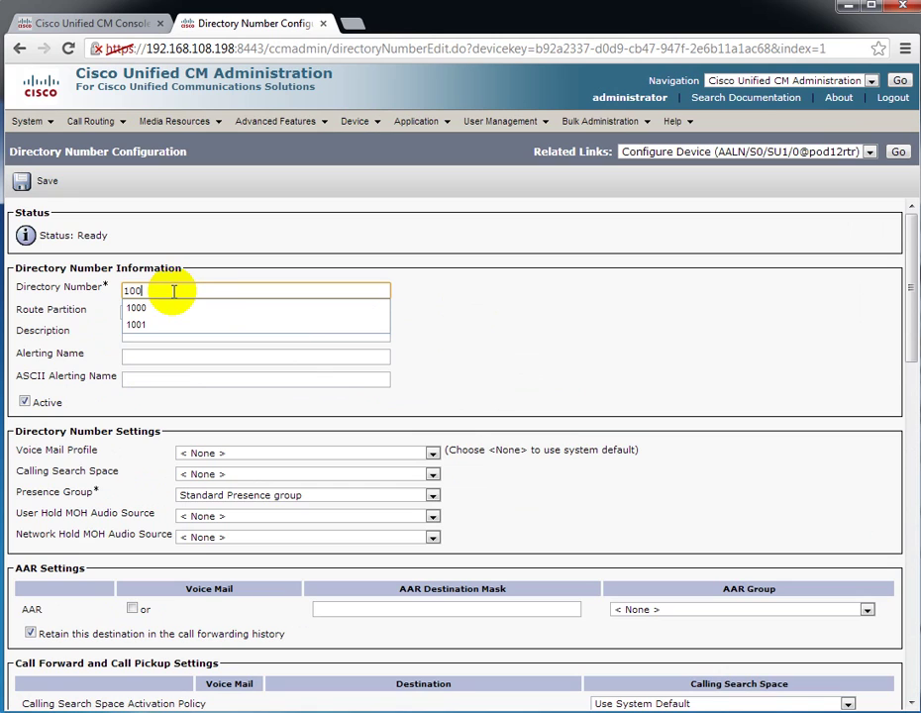
left_click(438, 328)
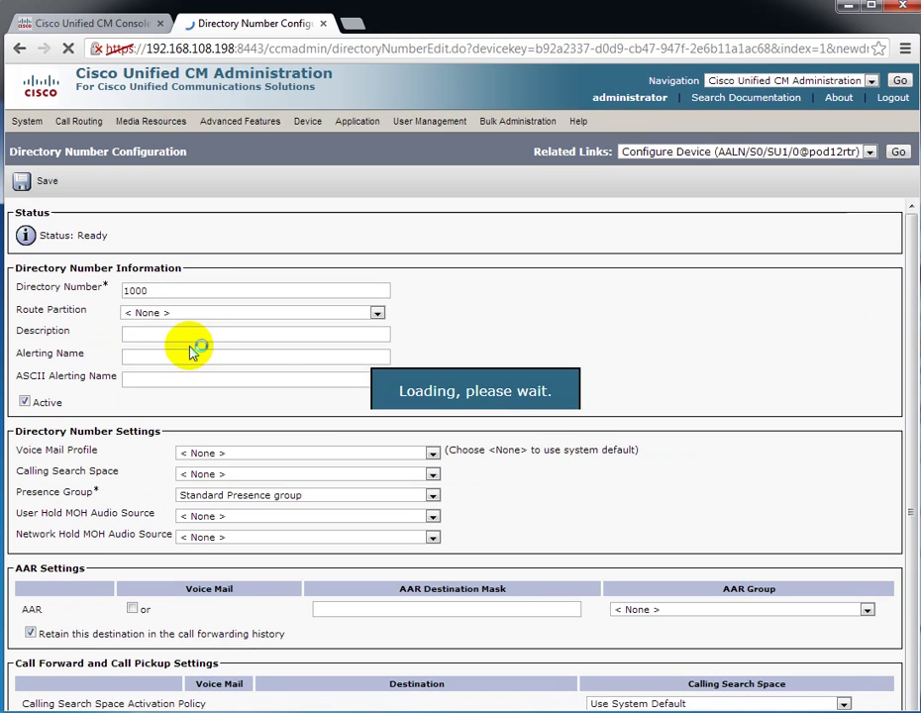
- Enter Pod 12 FXS 1 as the description, alerting name and ASCII alerting name of directory number 1000, and save it
left_click(183, 337)
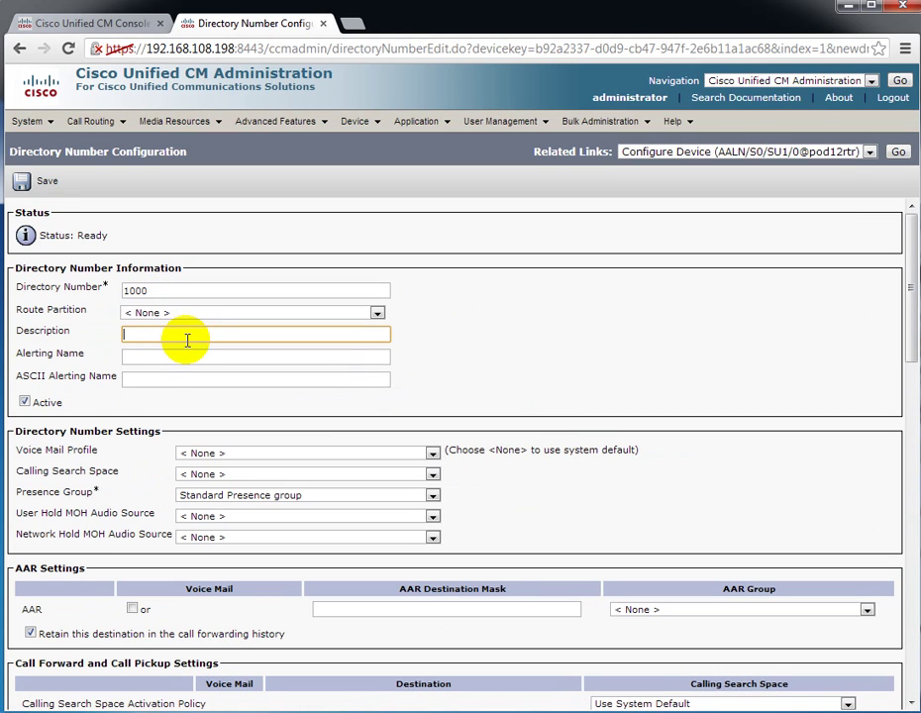
type("Pod 12 FXS 1")
key("Tab")
type("Pod 12 F")
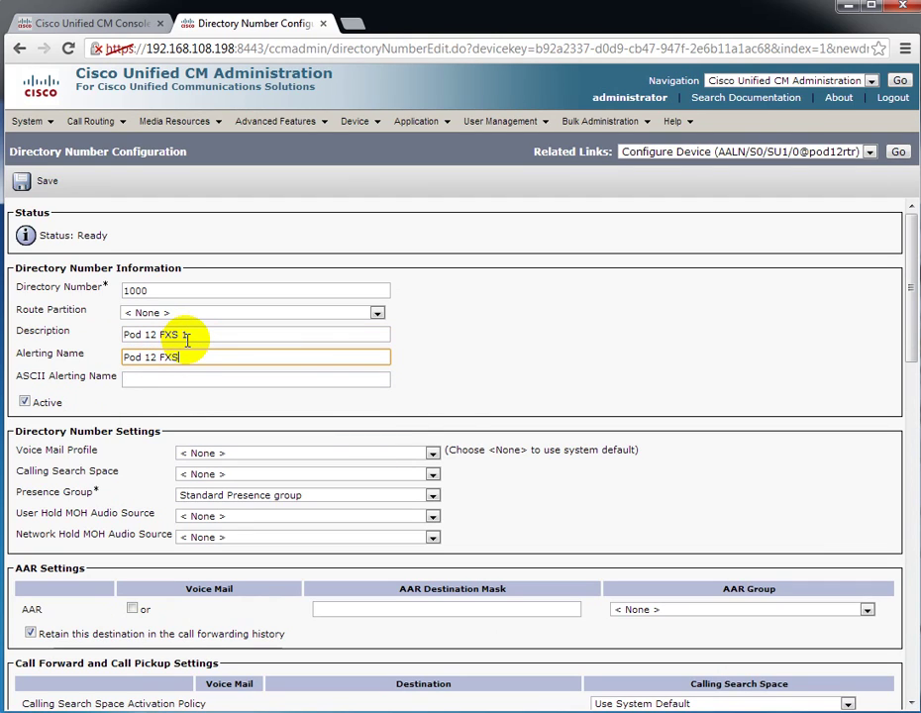
key("Tab")
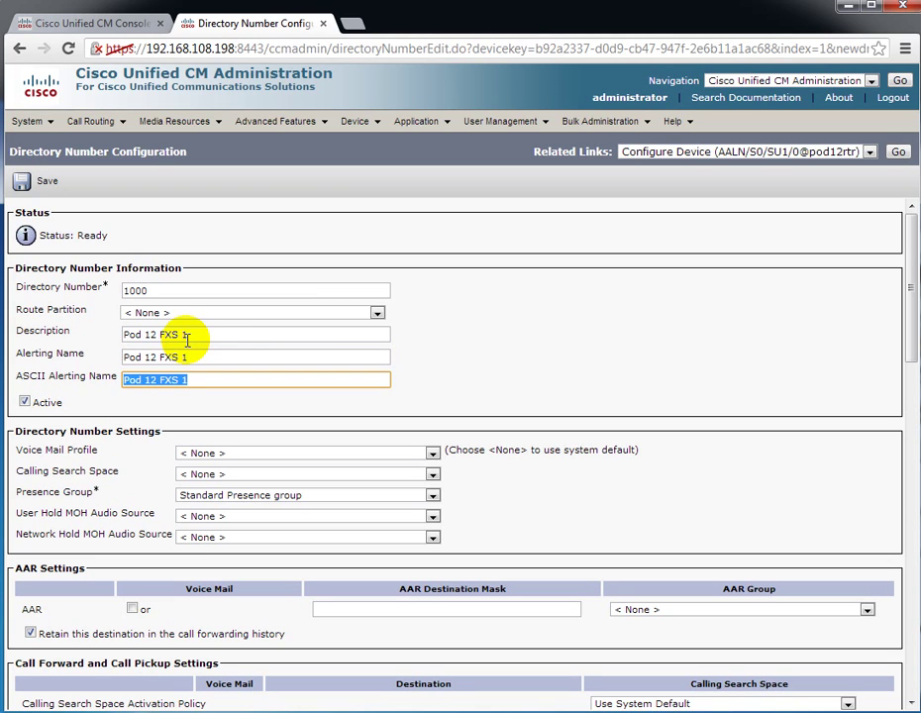
left_click(510, 344)
scroll(495, 341, "down", 1)
scroll(495, 342, "down", 10)
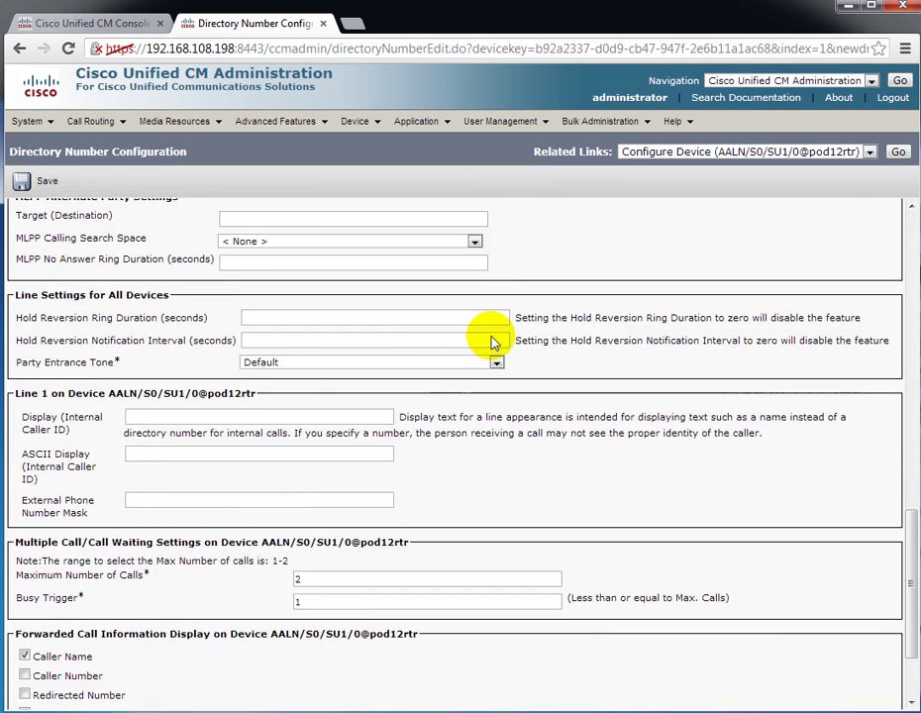
scroll(495, 342, "down", 2)
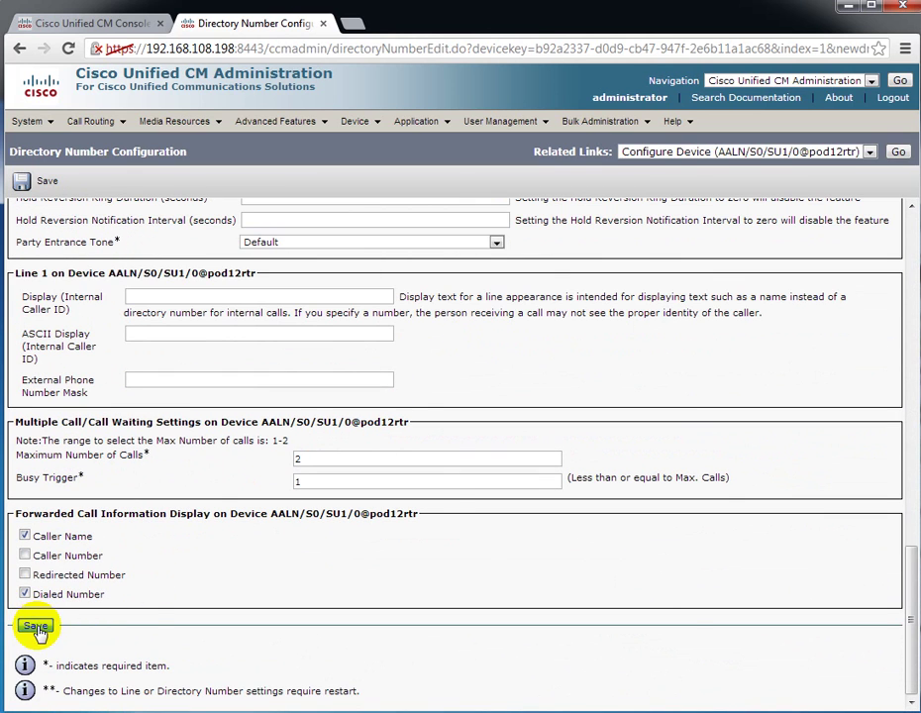
left_click(35, 627)
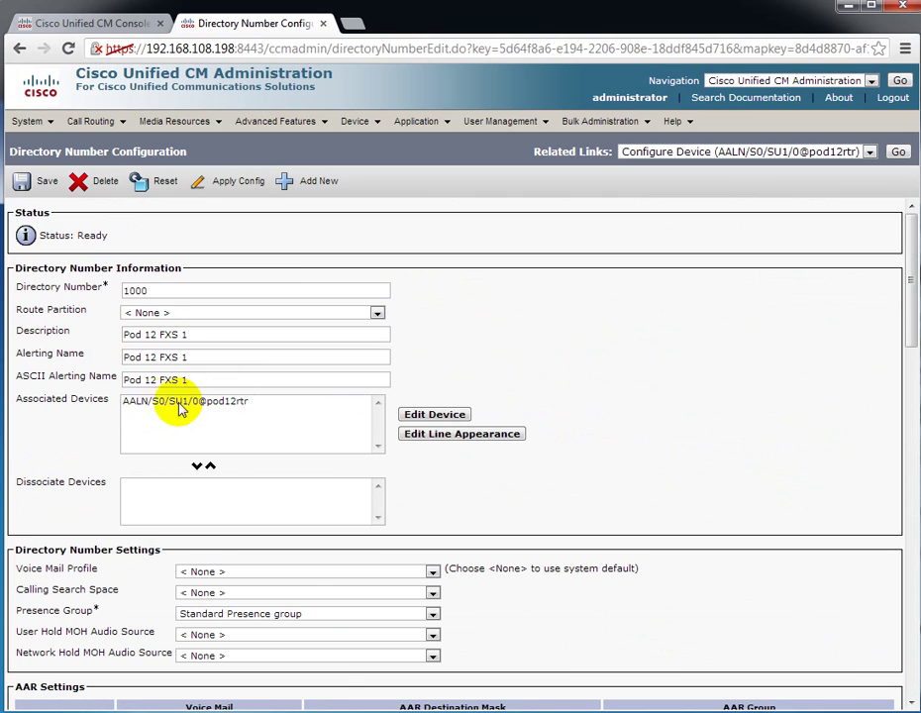
- Review the associated device and line settings of directory number 1000 and save the configuration again
left_click(137, 411)
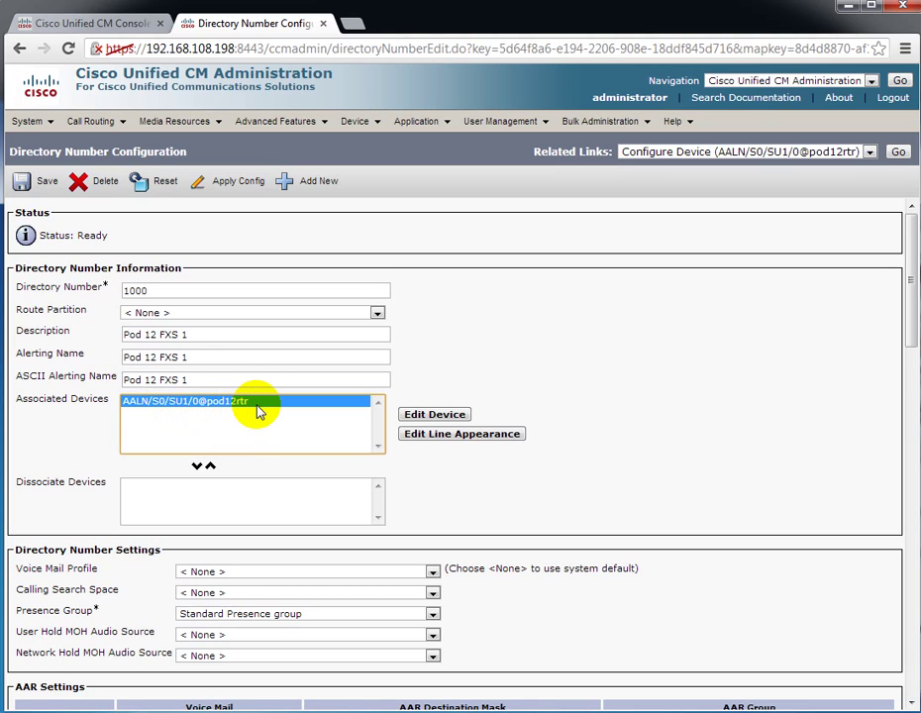
left_click(615, 409)
scroll(614, 411, "down", 1)
scroll(615, 411, "down", 5)
scroll(614, 410, "down", 7)
scroll(614, 409, "down", 3)
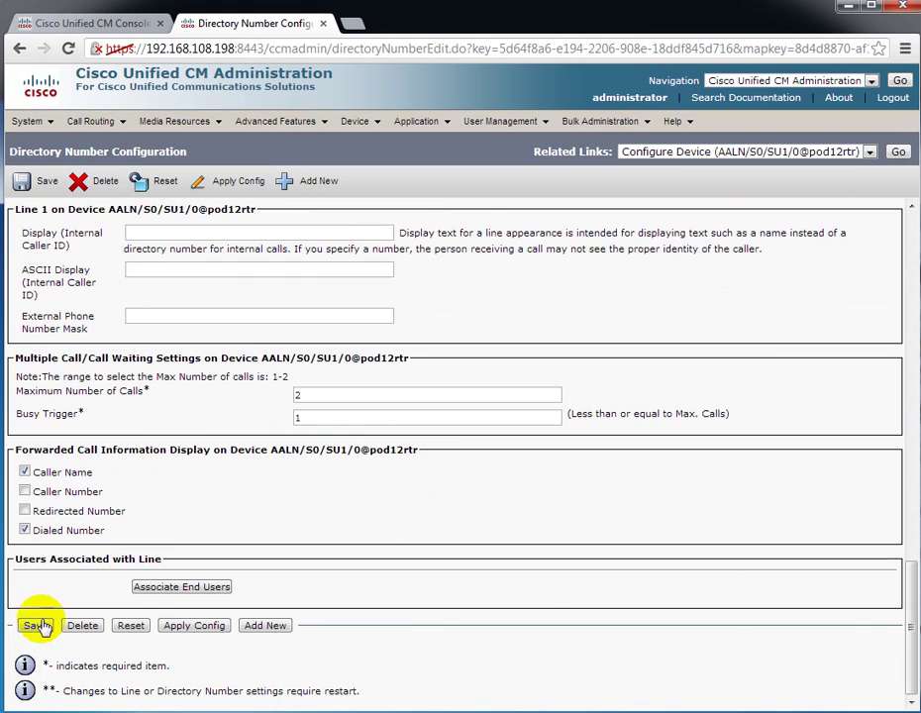
left_click(37, 626)
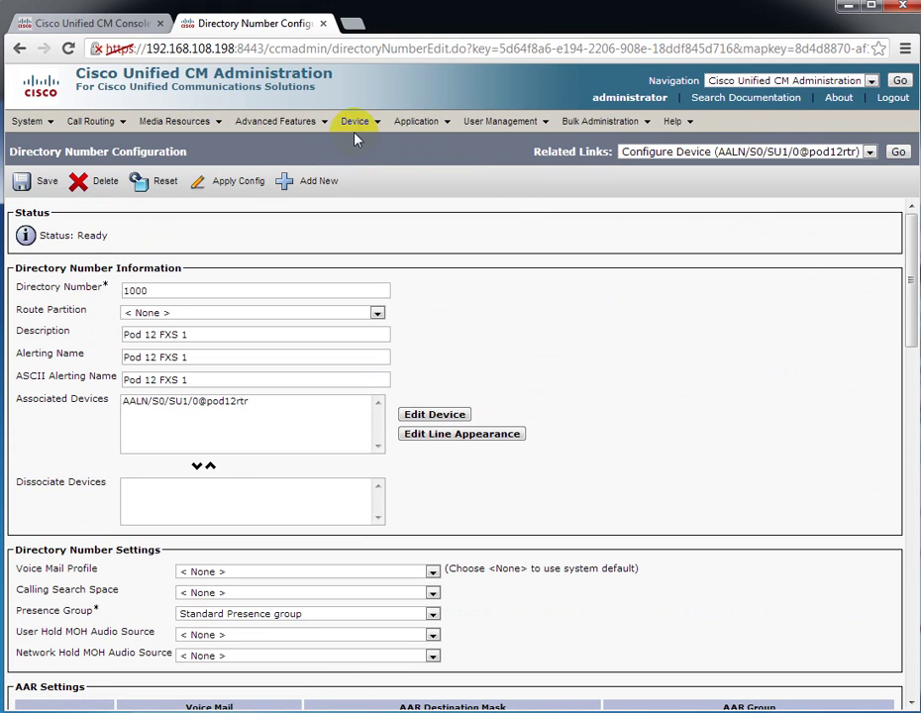
- Reopen the pod12rtr gateway's configuration from the list of gateways
mouse_move(353, 125)
left_click(362, 191)
left_click(117, 359)
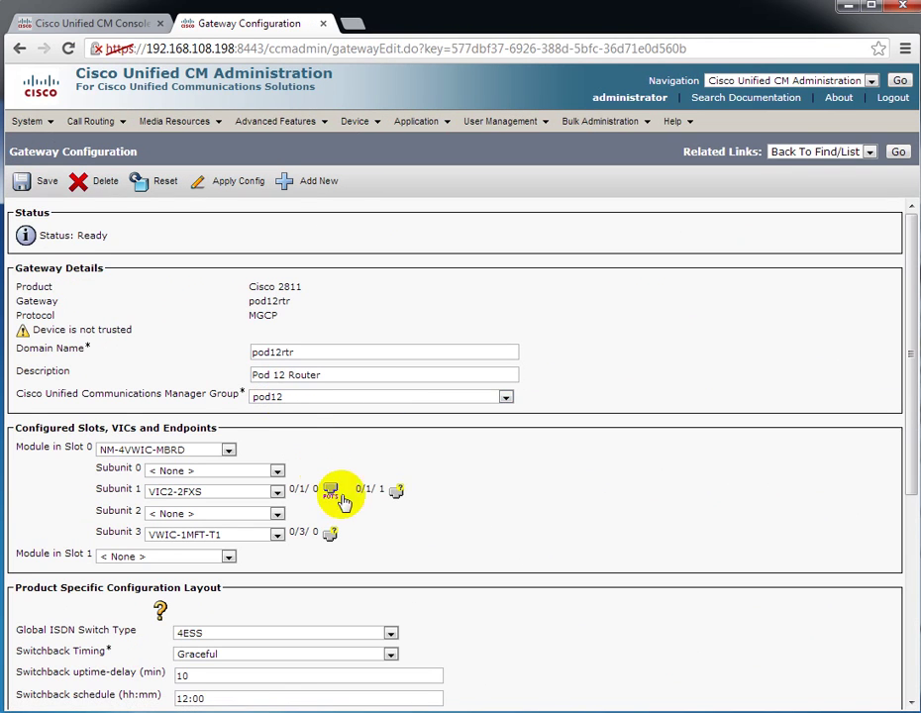
- Configure port 0/1/1 with port type POTS and device pool Pod12-DP, and save the port
left_click(394, 493)
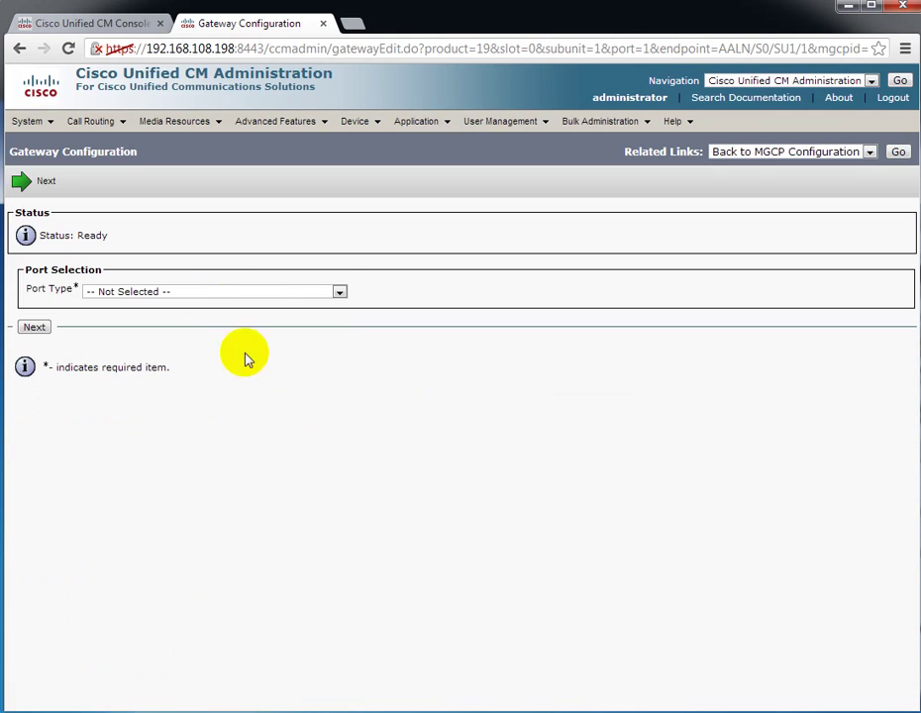
left_click(185, 293)
left_click(149, 313)
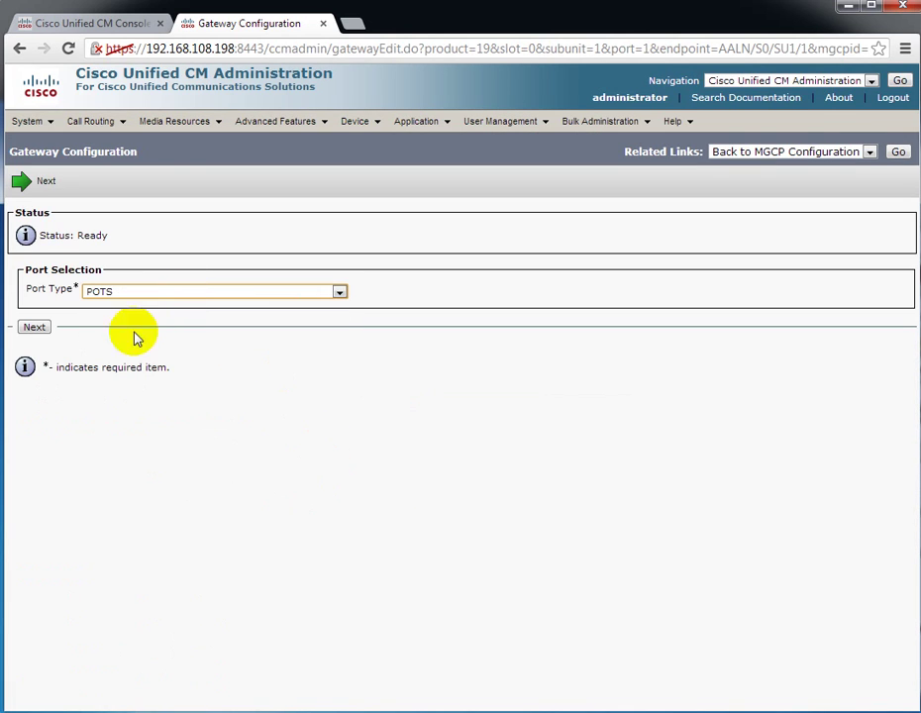
left_click(52, 333)
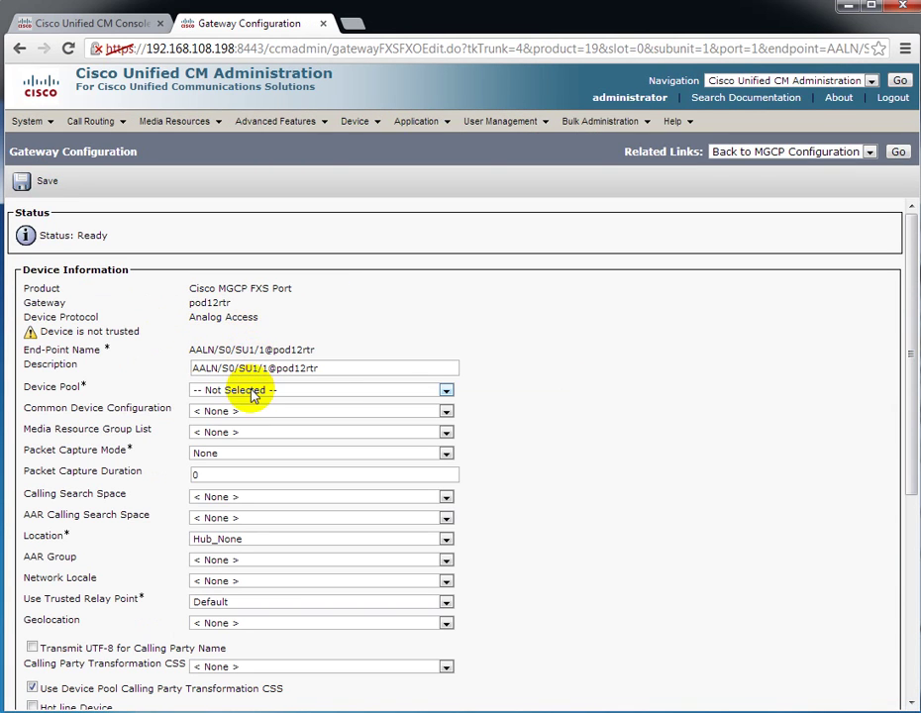
left_click(252, 392)
left_click(249, 427)
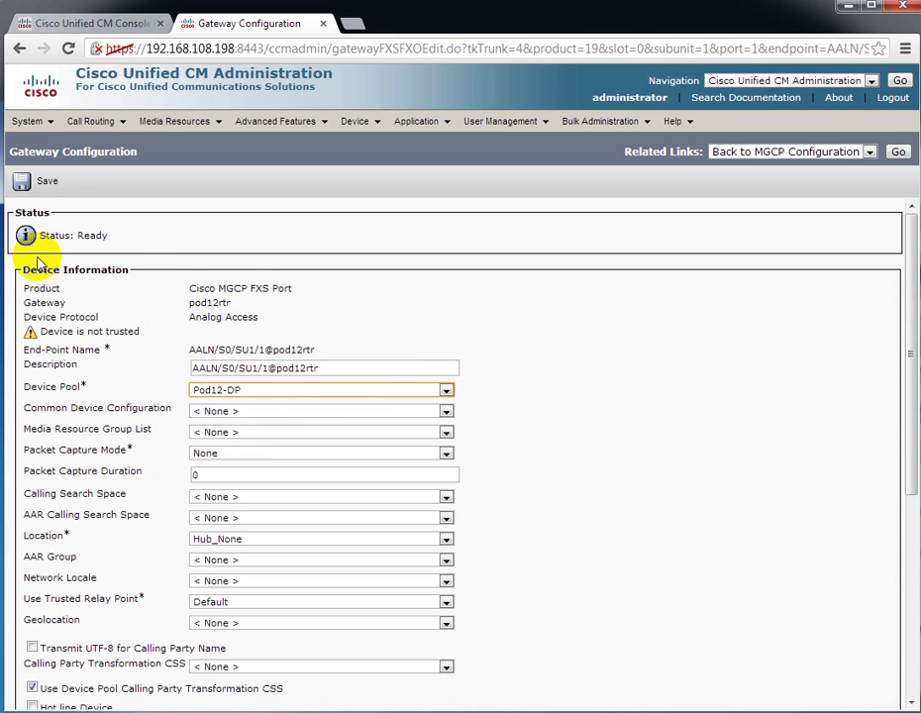
left_click(22, 181)
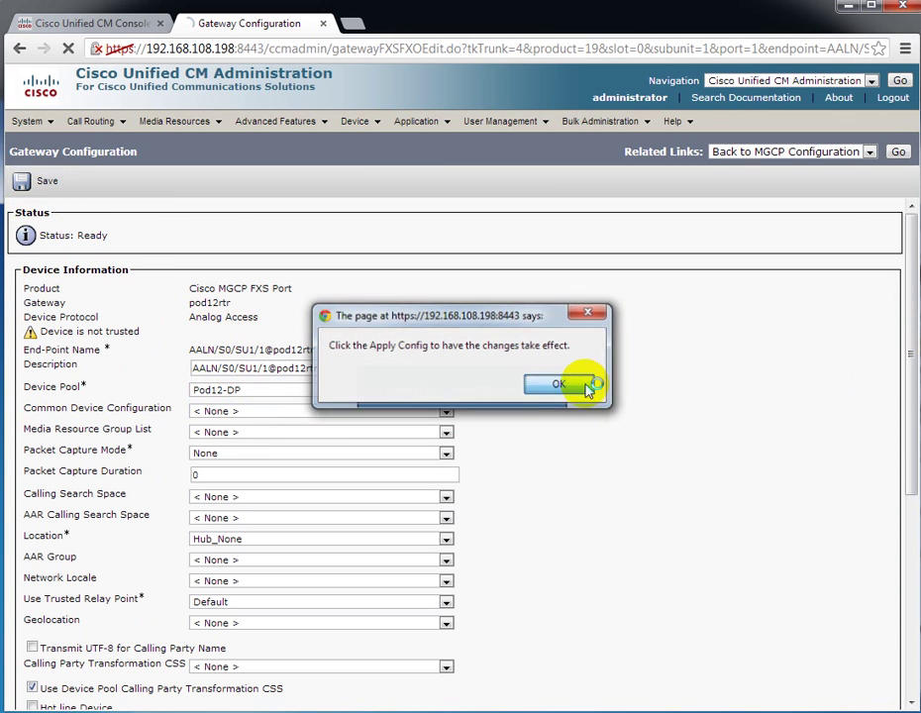
left_click(559, 386)
- Add a line to FXS port 0/1/1 and enter 1001 as its directory number
left_click(33, 291)
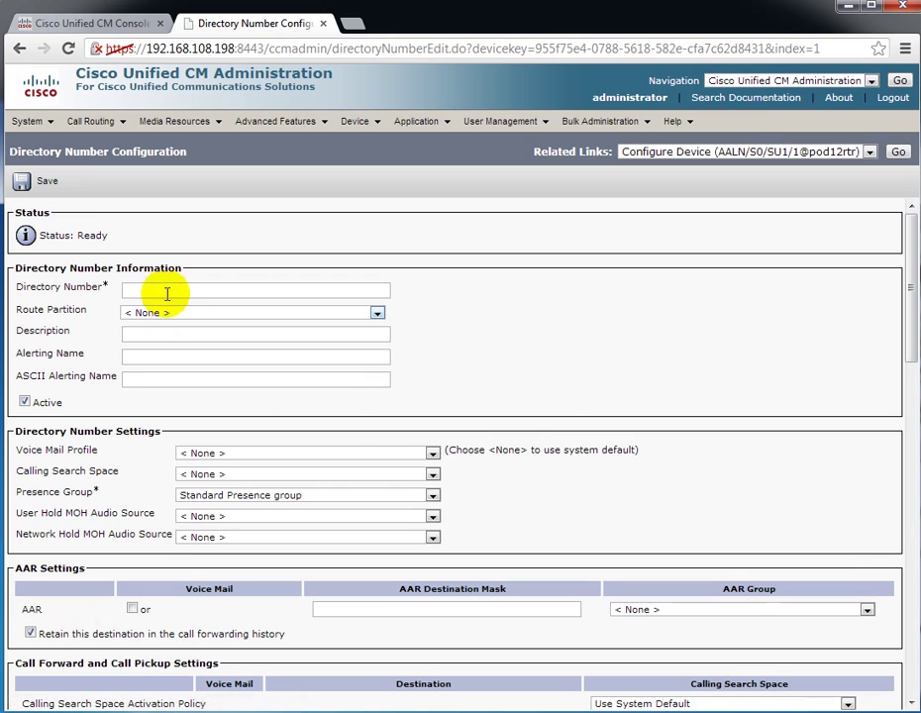
left_click(171, 289)
type("1001")
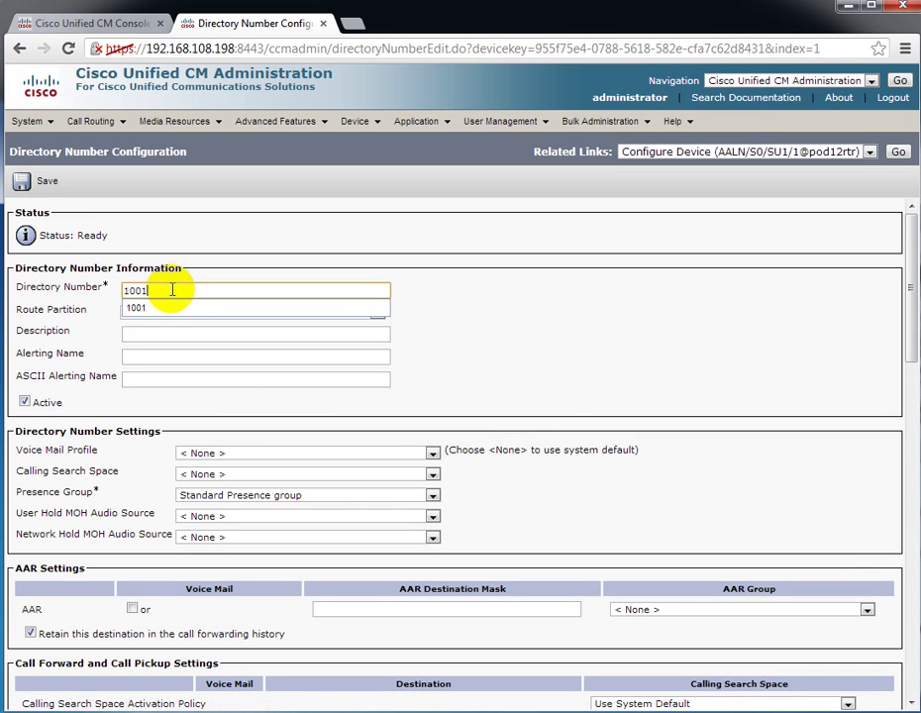
key("Tab")
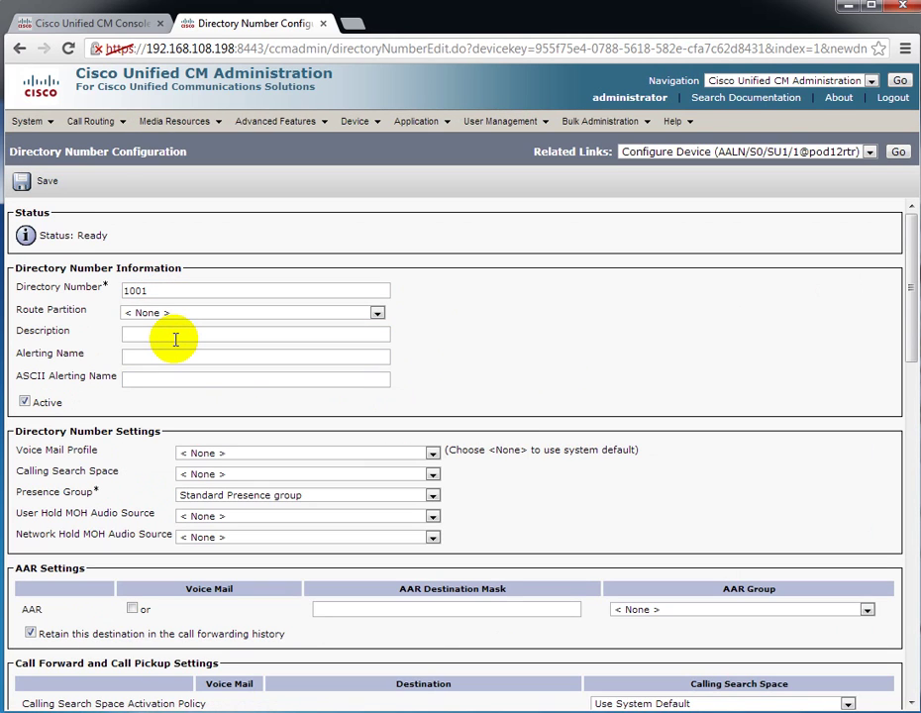
- Enter Pod 12 FXS 2 as the description, alerting name and ASCII alerting name of directory number 1001, and save it
left_click(177, 339)
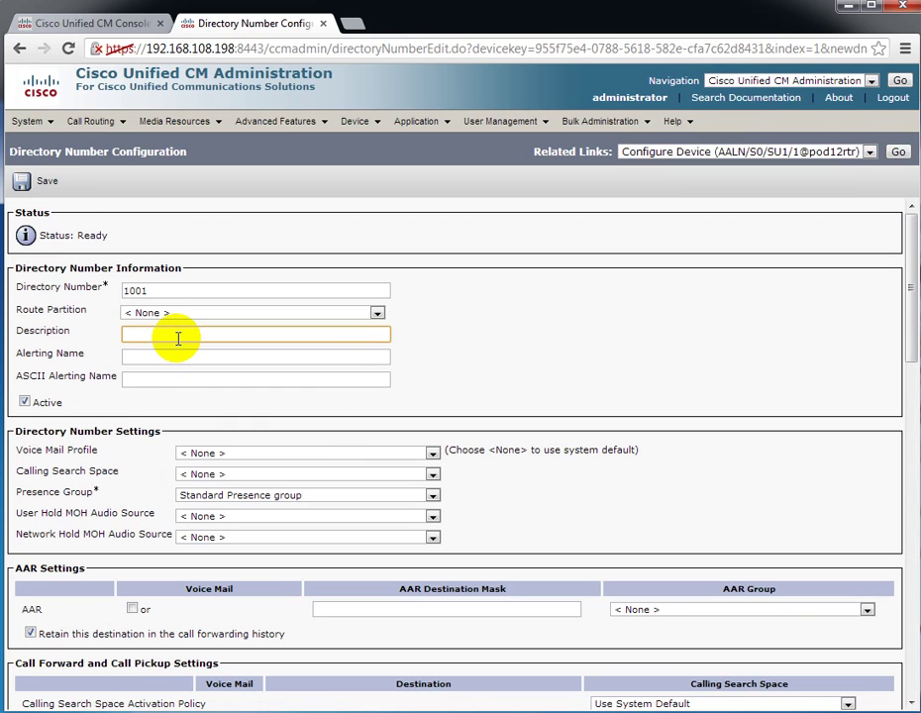
type("Pod 12 FS")
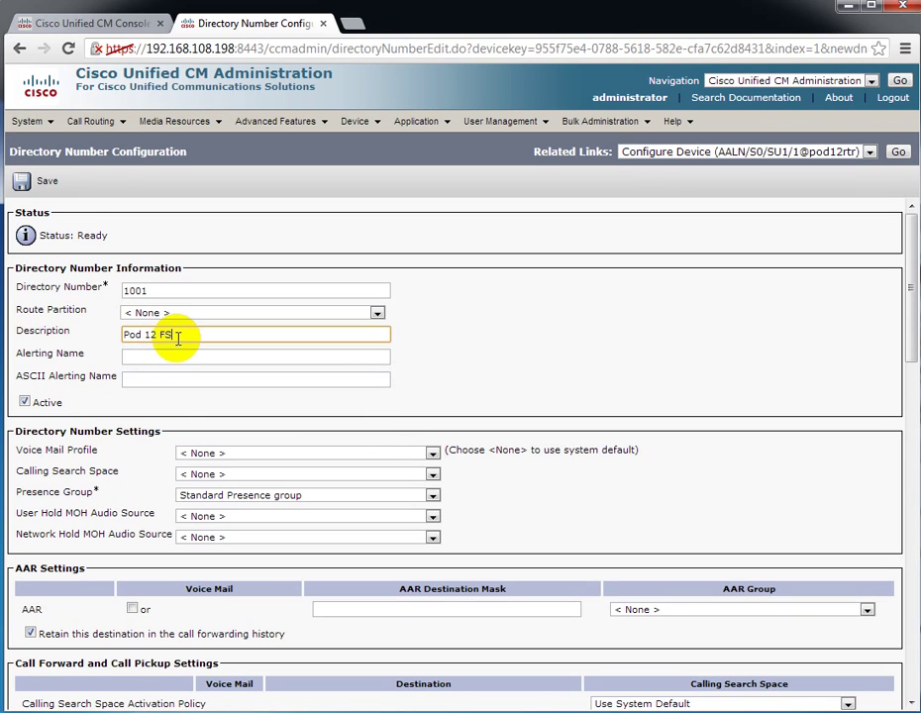
key("BackSpace")
type("XS 2")
key("Tab")
type("Pod 12 FXS 2")
key("Tab")
left_click(487, 304)
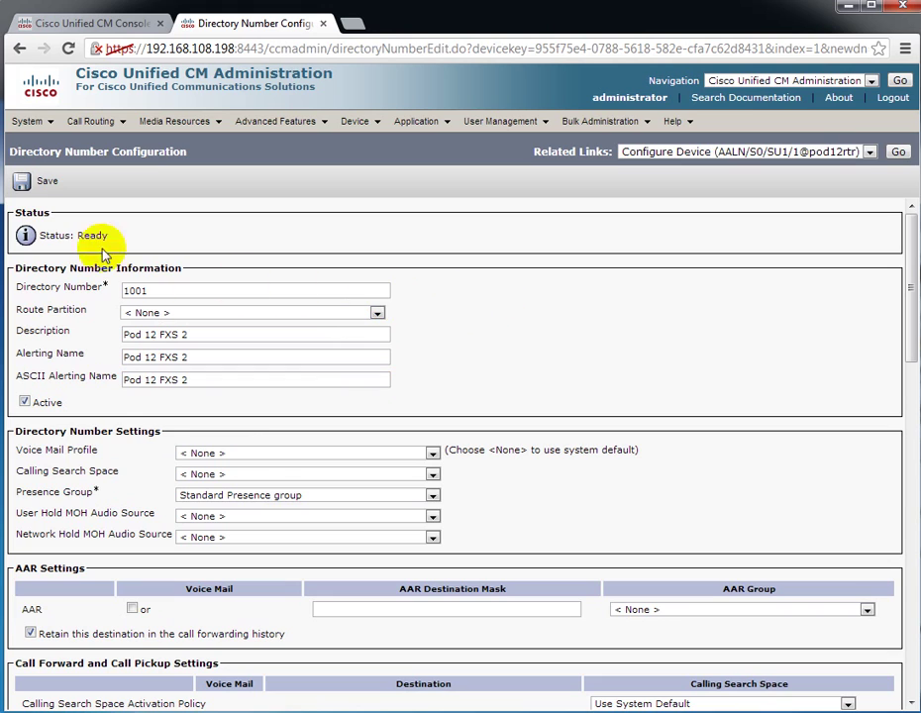
left_click(33, 193)
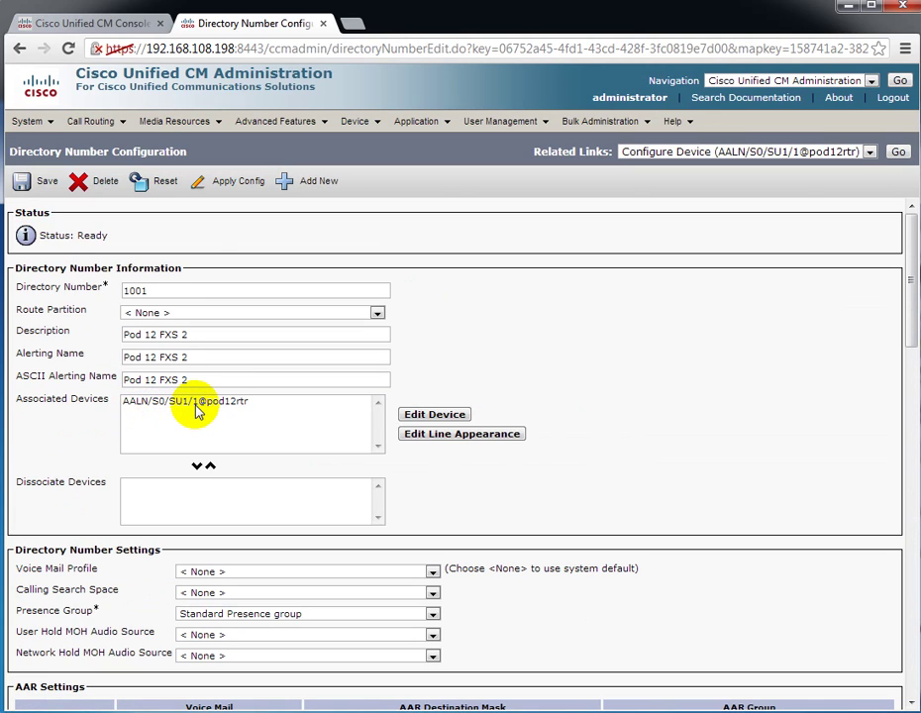
left_click(25, 188)
- Return to the list of gateways and open the pod12rtr gateway's configuration
mouse_move(360, 127)
left_click(382, 188)
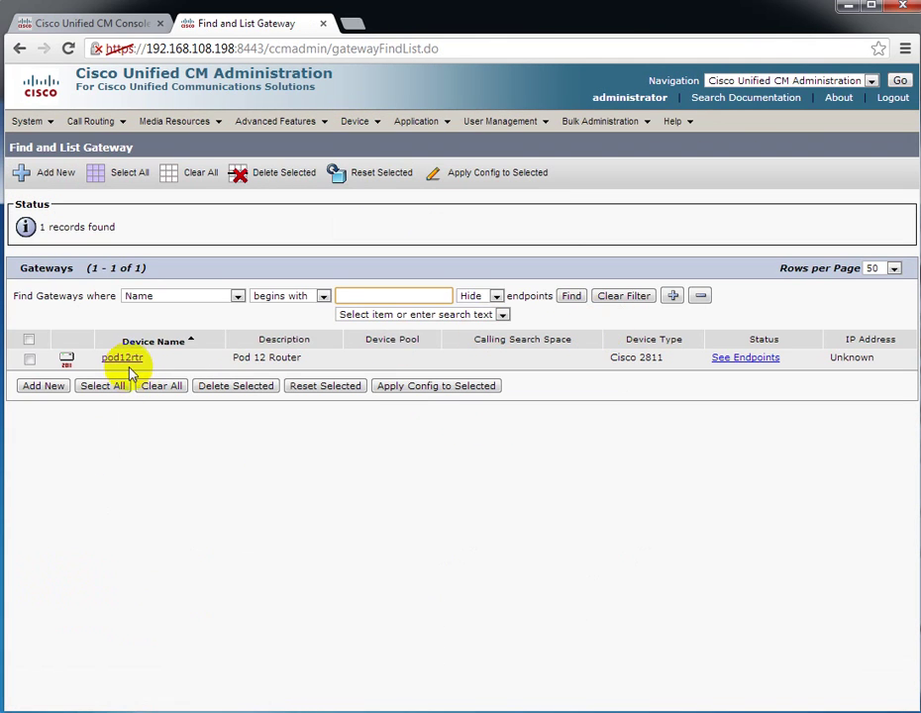
left_click(127, 358)
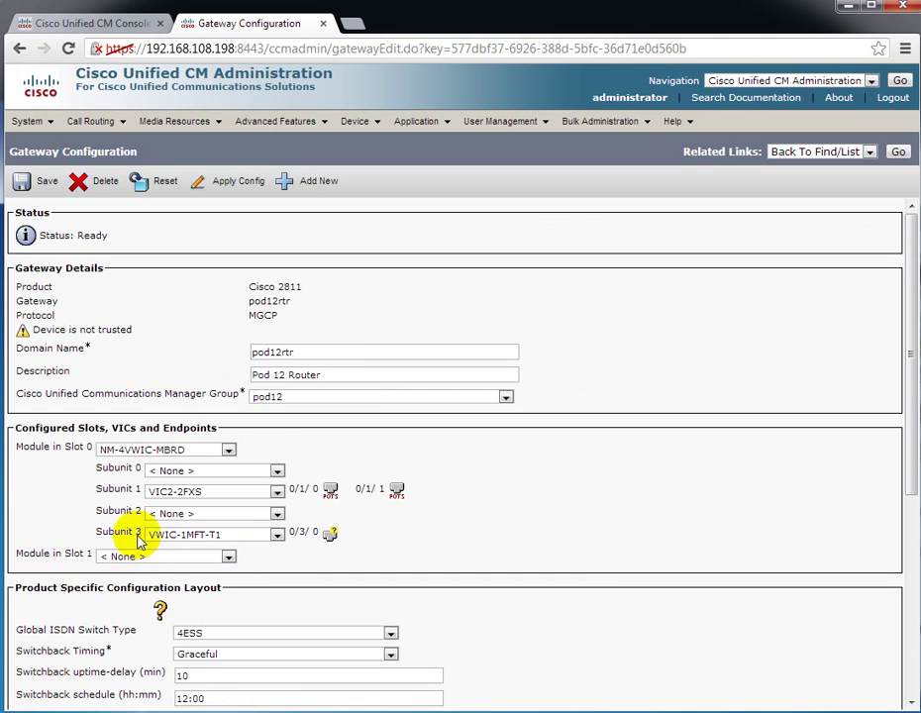
- Open T1 port 0/3/0 in subunit 3 for configuration with the device protocol Digital Access PRI
left_click(330, 536)
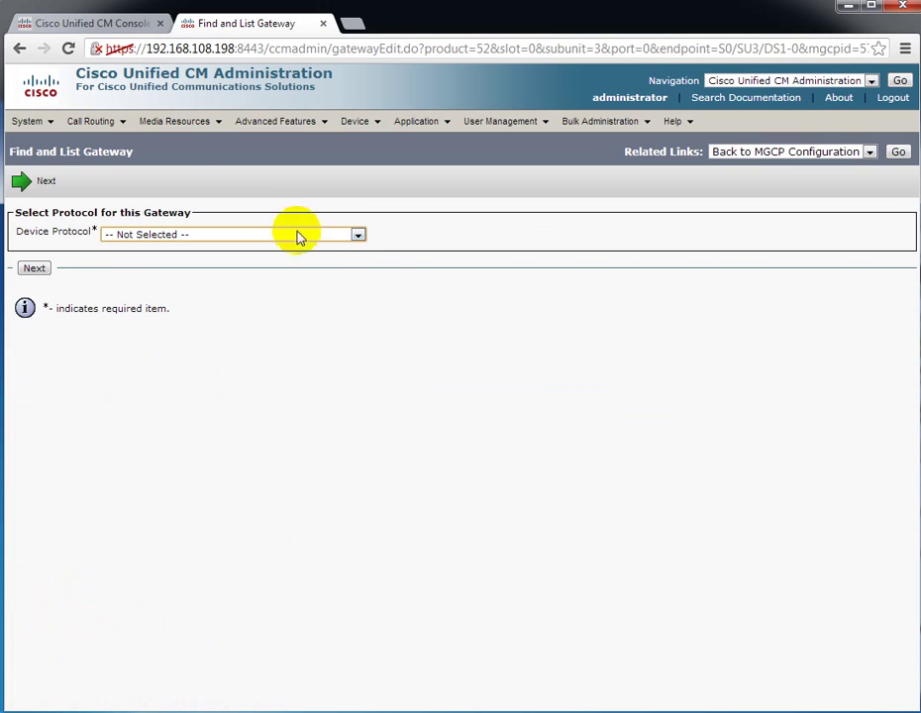
left_click(297, 236)
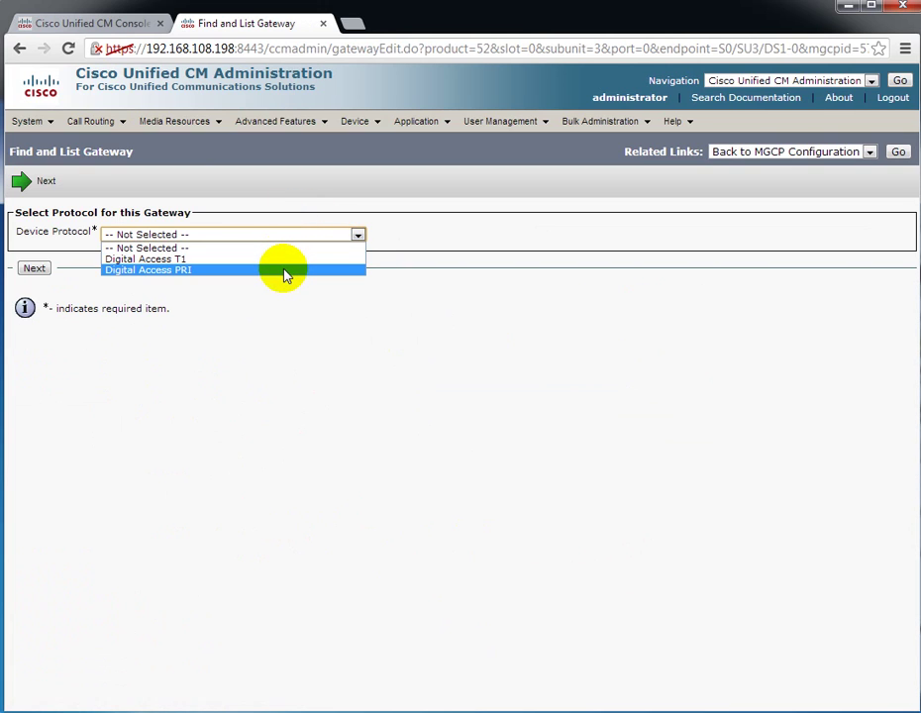
left_click(285, 275)
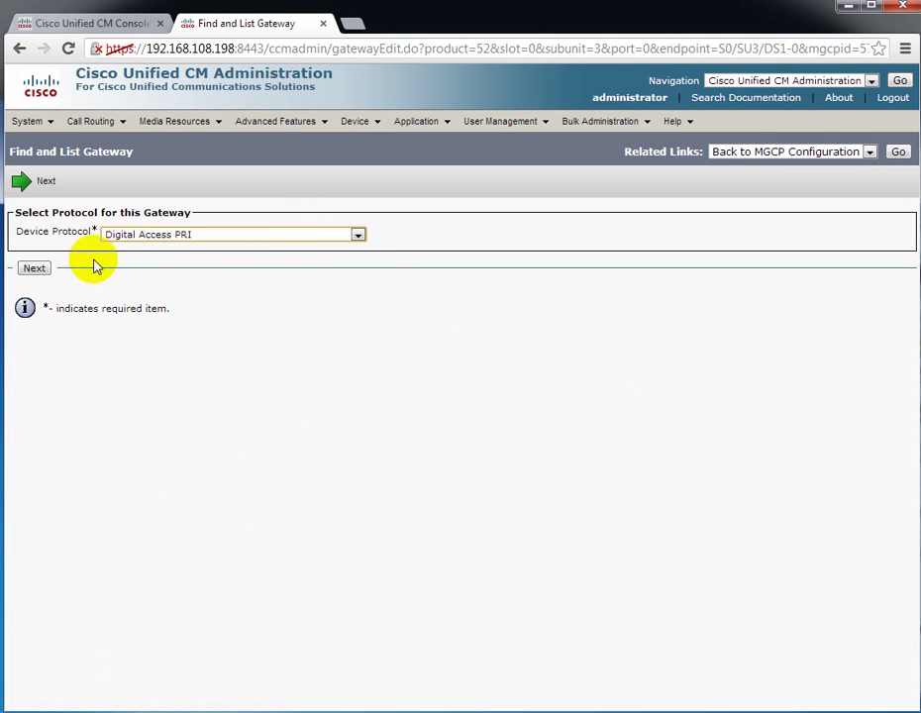
left_click(34, 268)
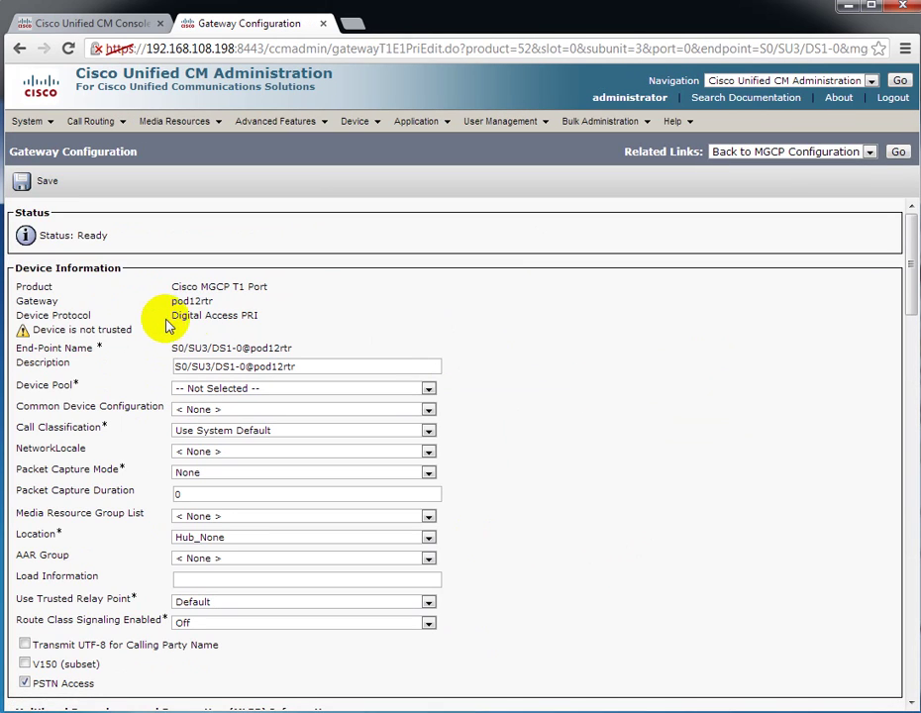
- Set the T1 port's device pool to Pod12-DP
scroll(589, 430, "down", 1)
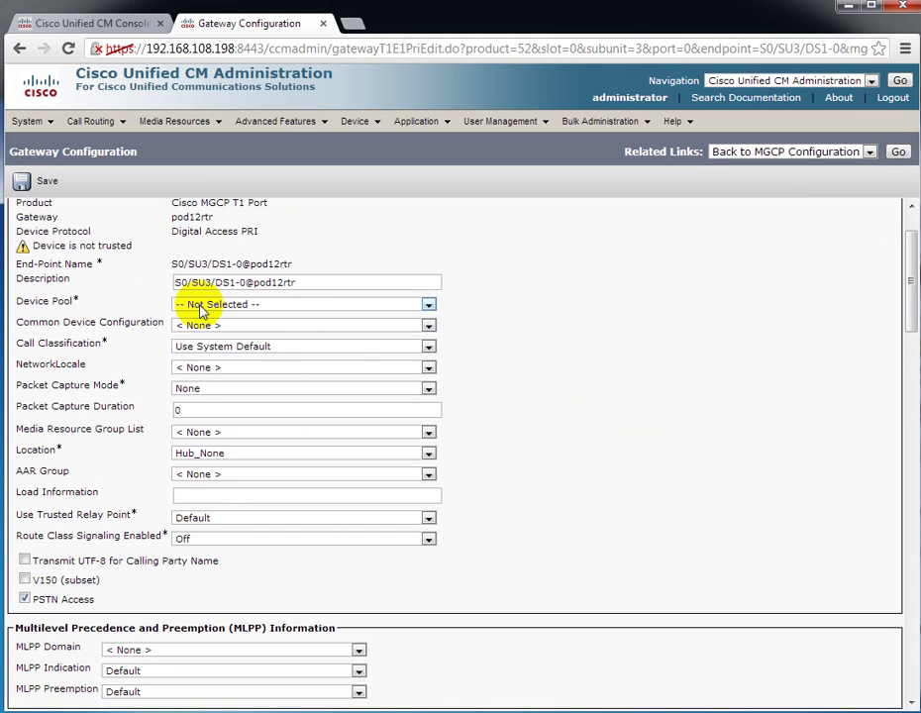
left_click(240, 304)
left_click(210, 341)
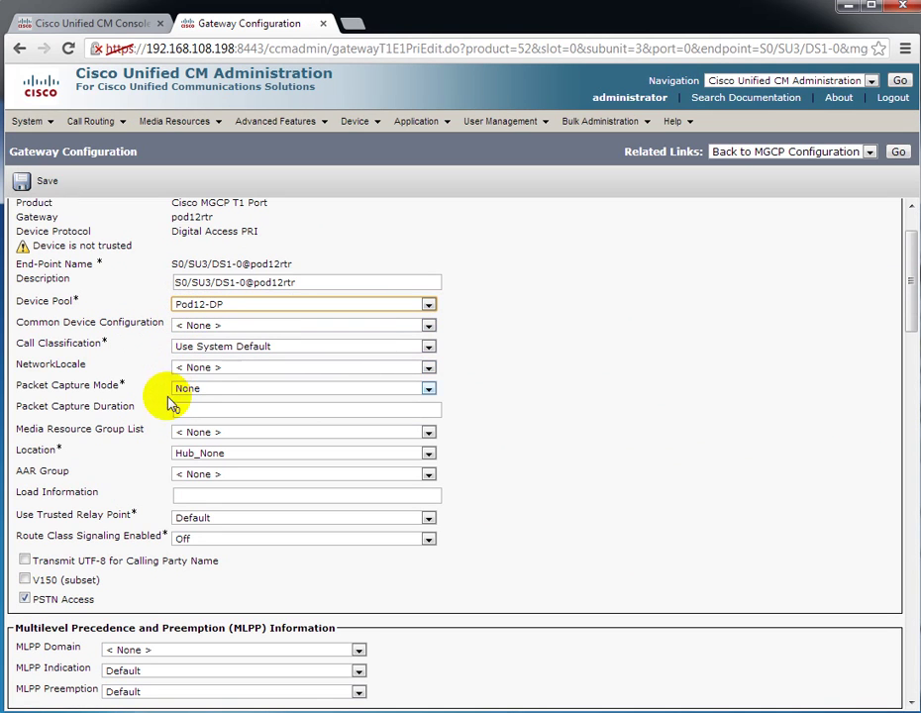
- Examine the available PRI protocol types and channel selection orders in the T1 port's interface information
scroll(597, 426, "down", 2)
scroll(597, 426, "down", 4)
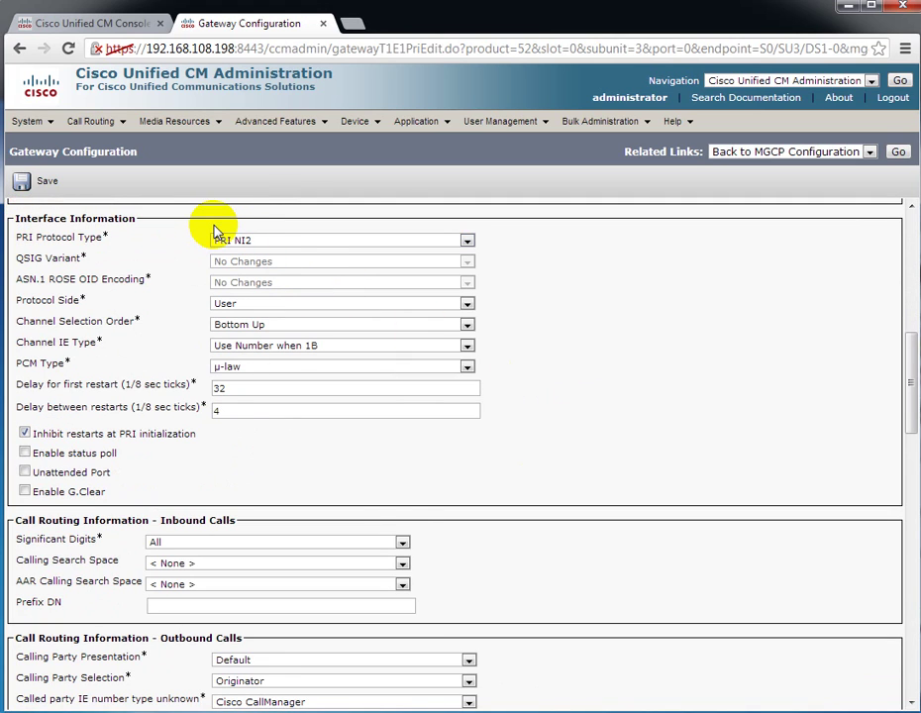
left_click(280, 241)
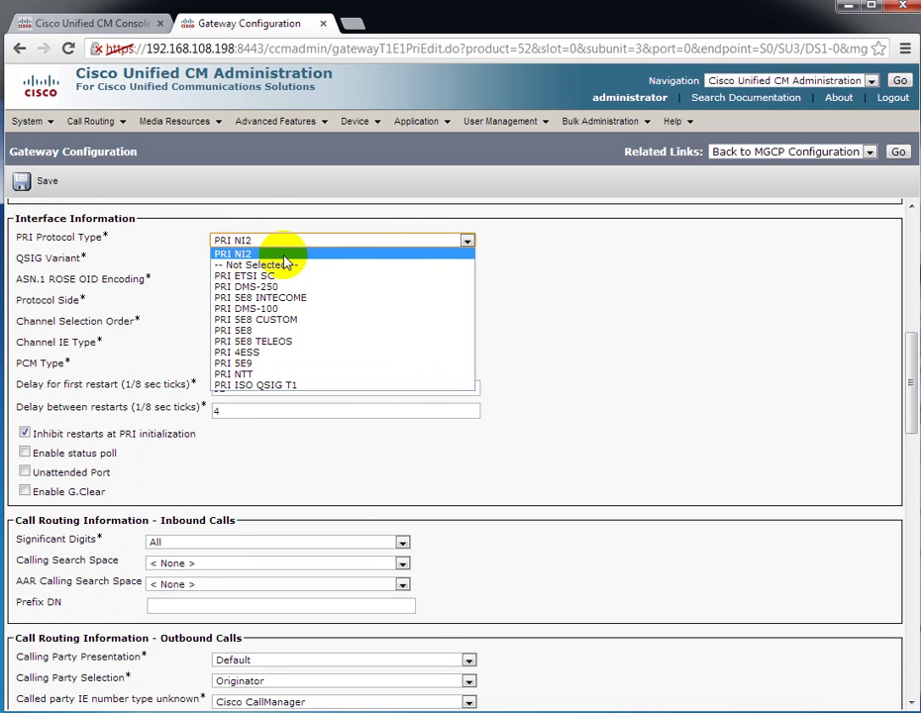
left_click(654, 284)
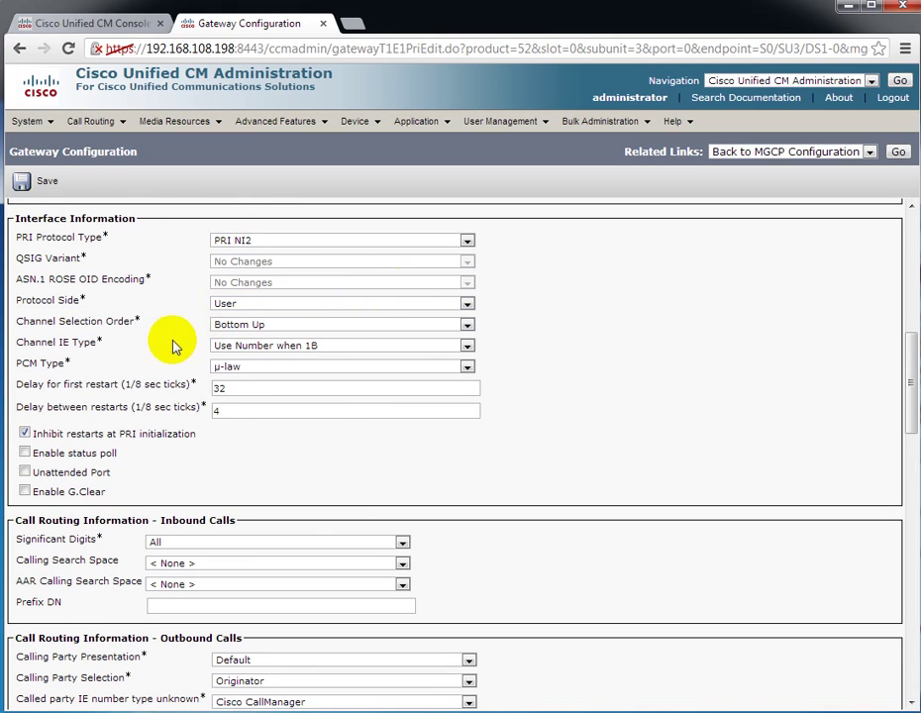
left_click(266, 327)
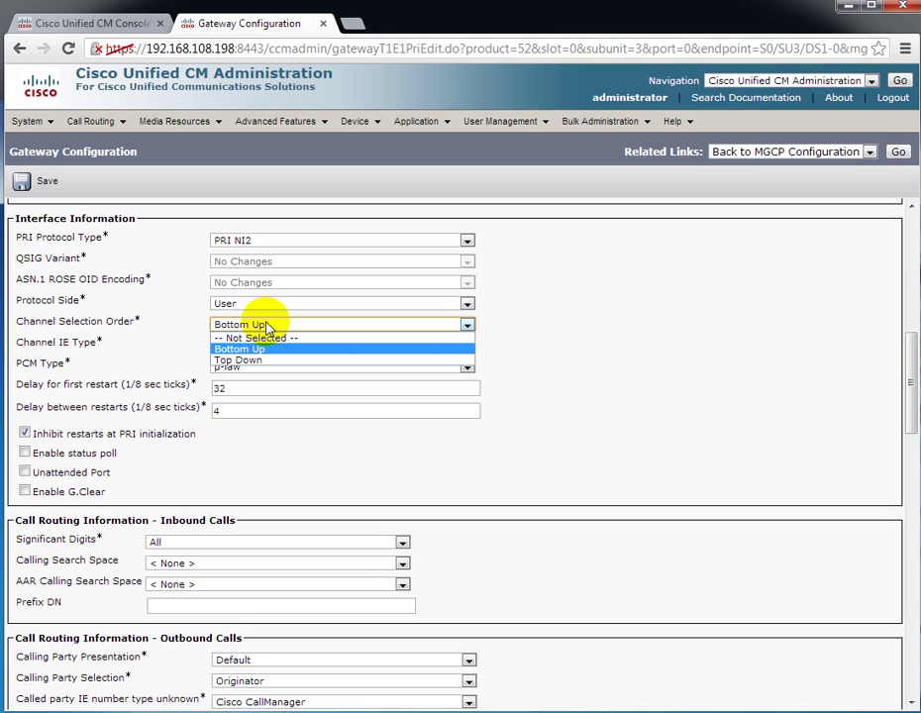
left_click(592, 307)
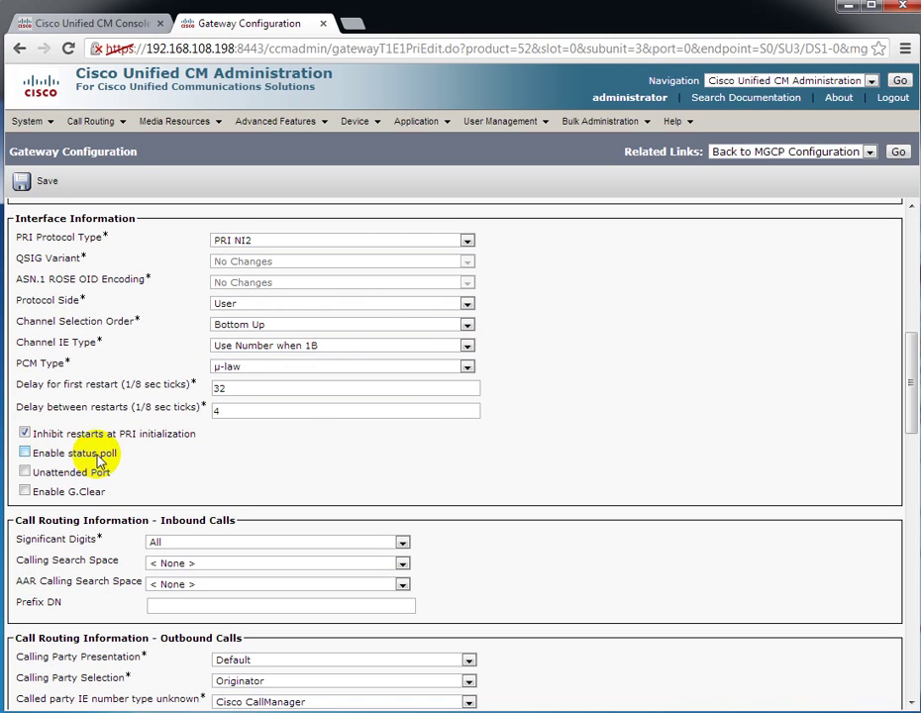
- Set the significant digits for inbound calls to 4 and save the T1 port
scroll(555, 446, "down", 2)
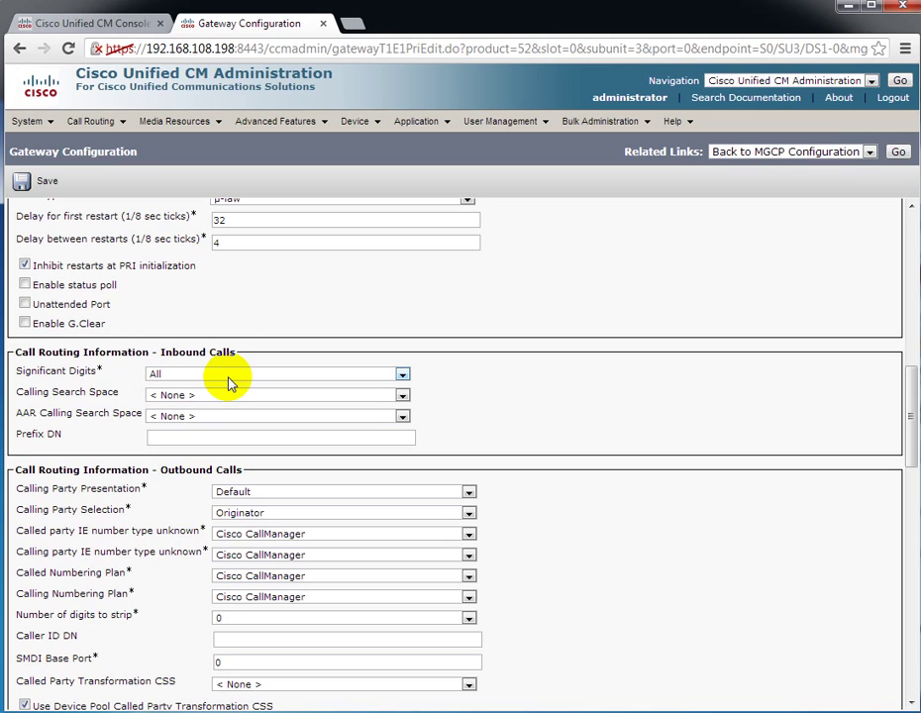
left_click(229, 376)
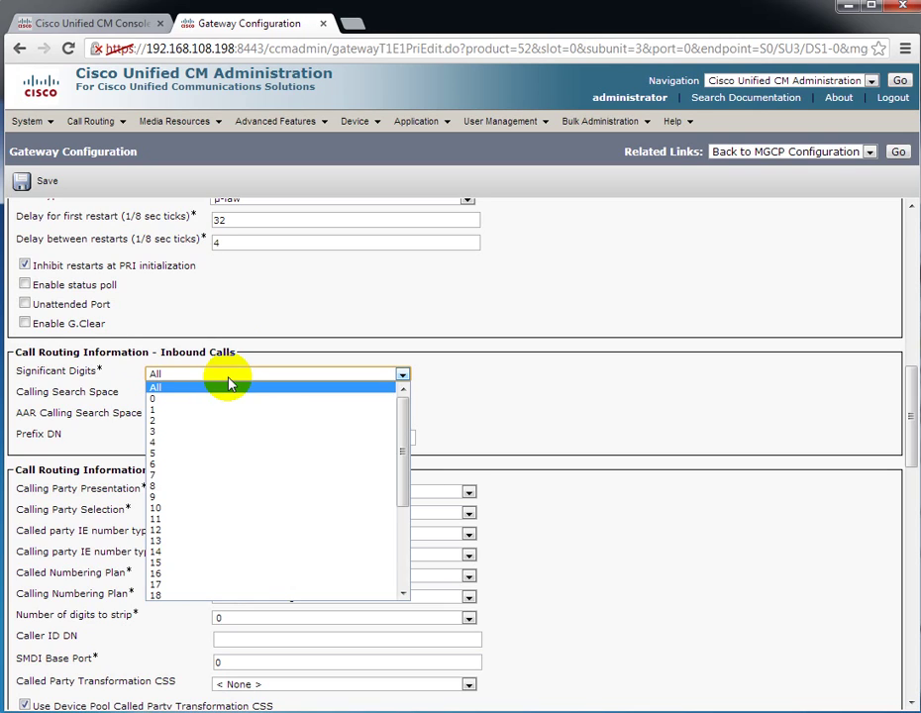
left_click(208, 451)
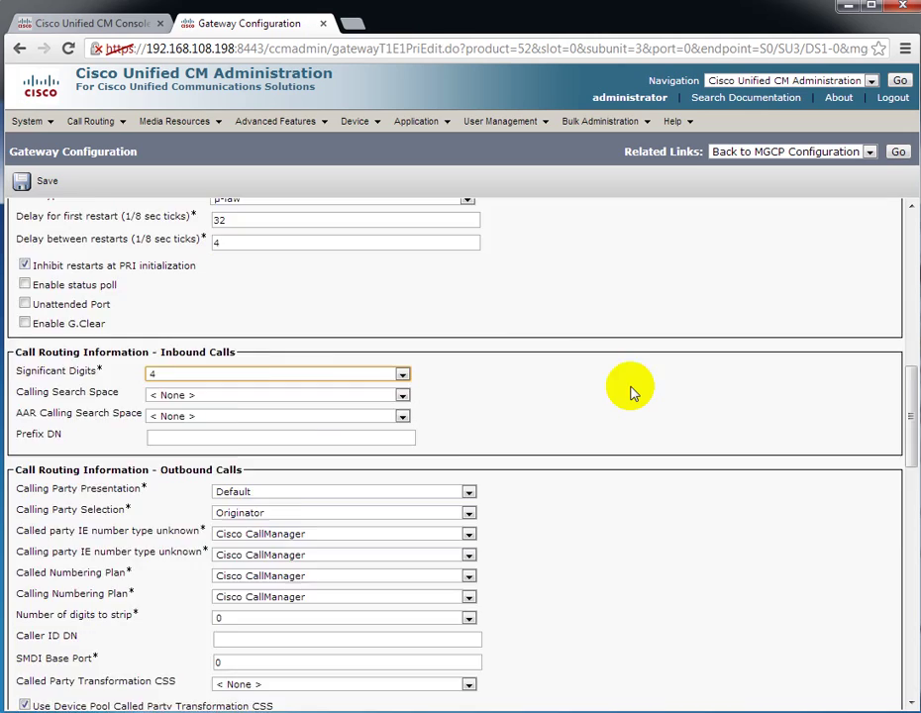
scroll(633, 393, "down", 4)
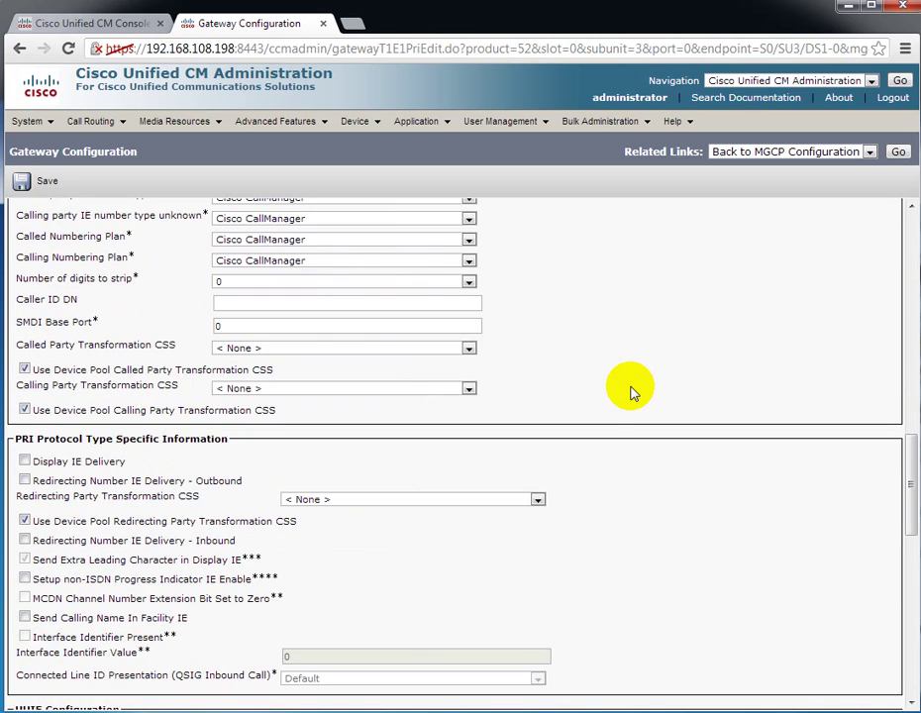
scroll(634, 393, "down", 5)
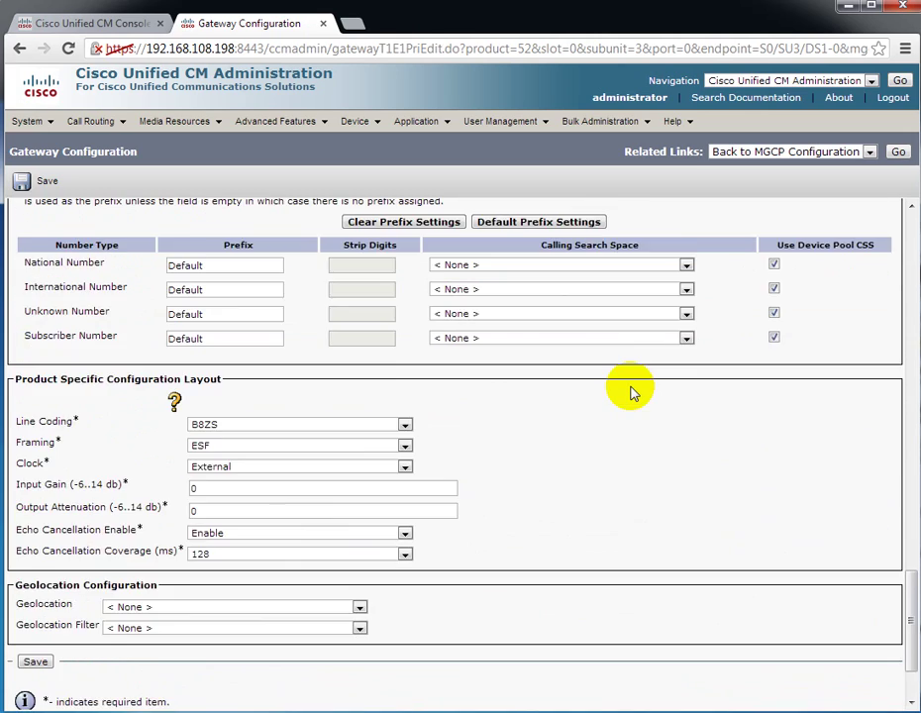
scroll(633, 393, "down", 3)
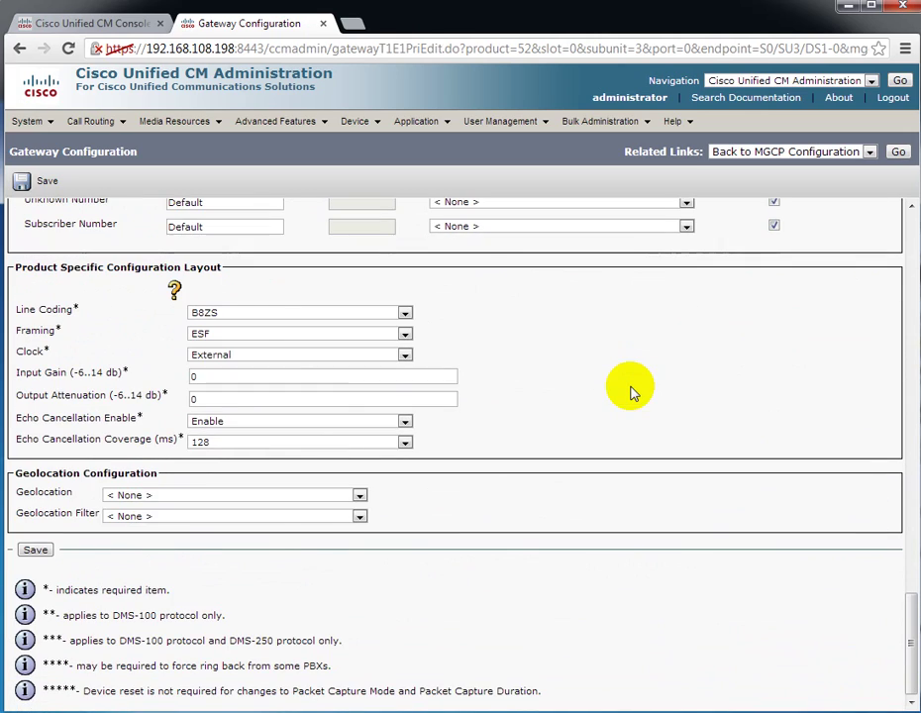
left_click(35, 555)
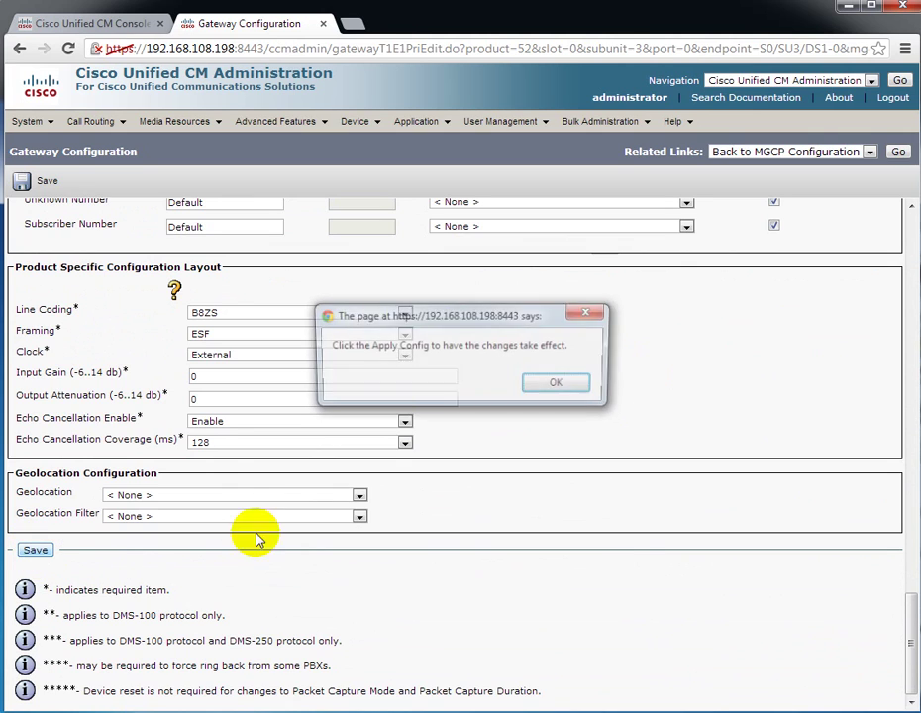
left_click(562, 387)
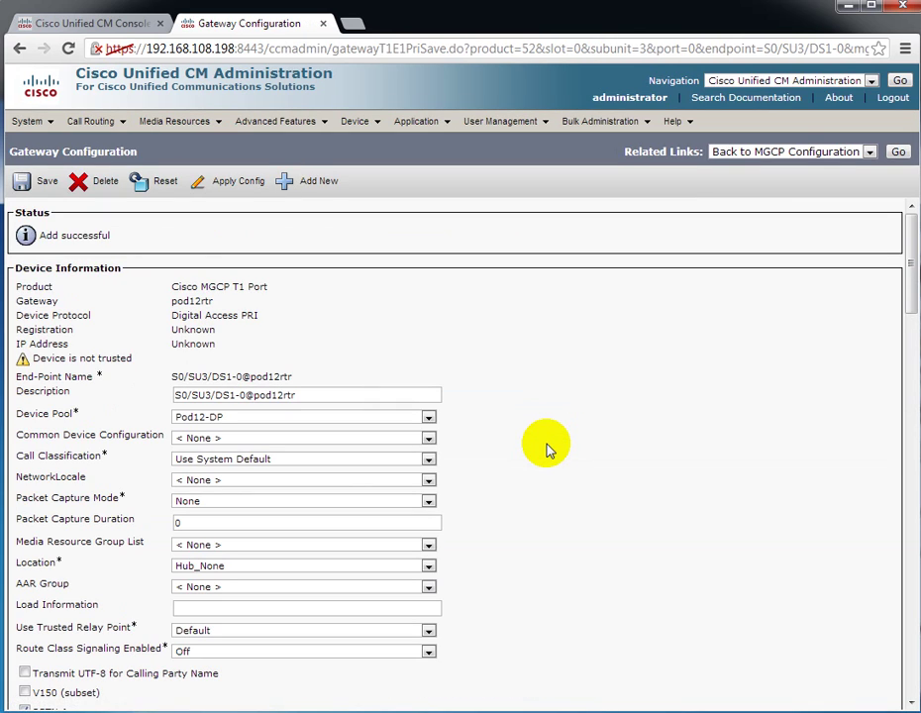
- Review the saved T1 port's interface, line coding, framing and clock settings, and apply its configuration
scroll(548, 451, "down", 10)
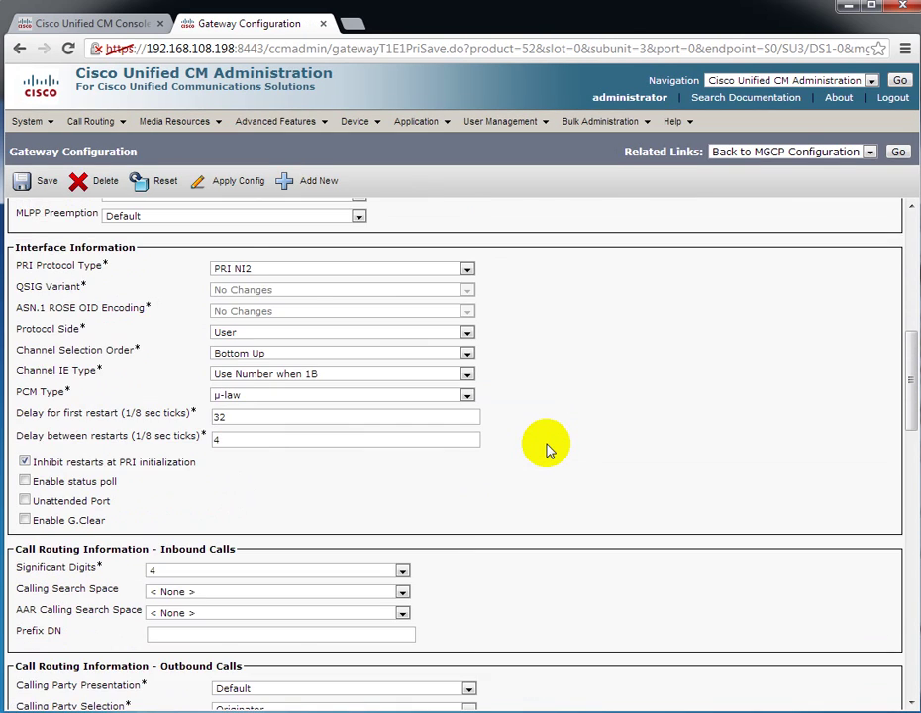
scroll(547, 451, "down", 3)
scroll(547, 450, "down", 5)
scroll(547, 450, "down", 1)
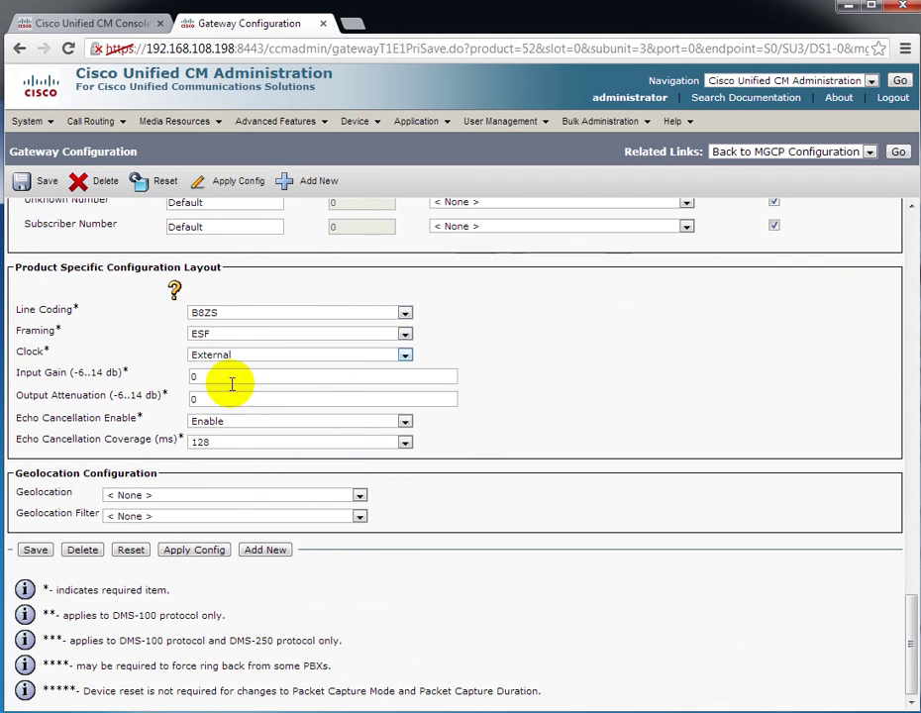
scroll(528, 460, "up", 15)
scroll(500, 455, "up", 4)
left_click(241, 192)
left_click_drag(173, 148, 438, 150)
left_click(210, 376)
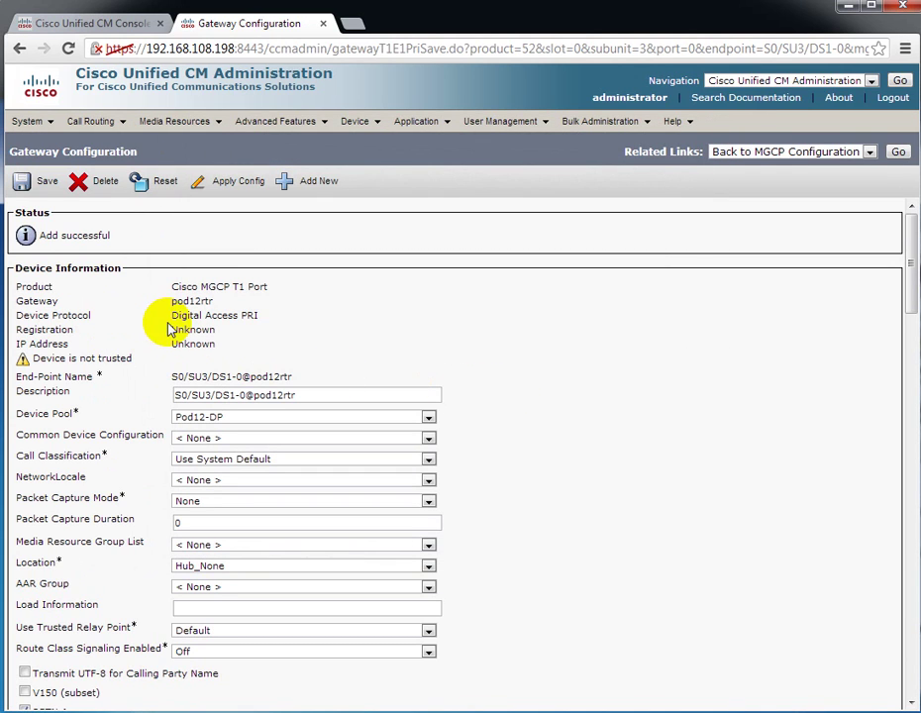
- Check the T1 port's registration status, and list the endpoints of the pod12rtr gateway
triple_click(203, 330)
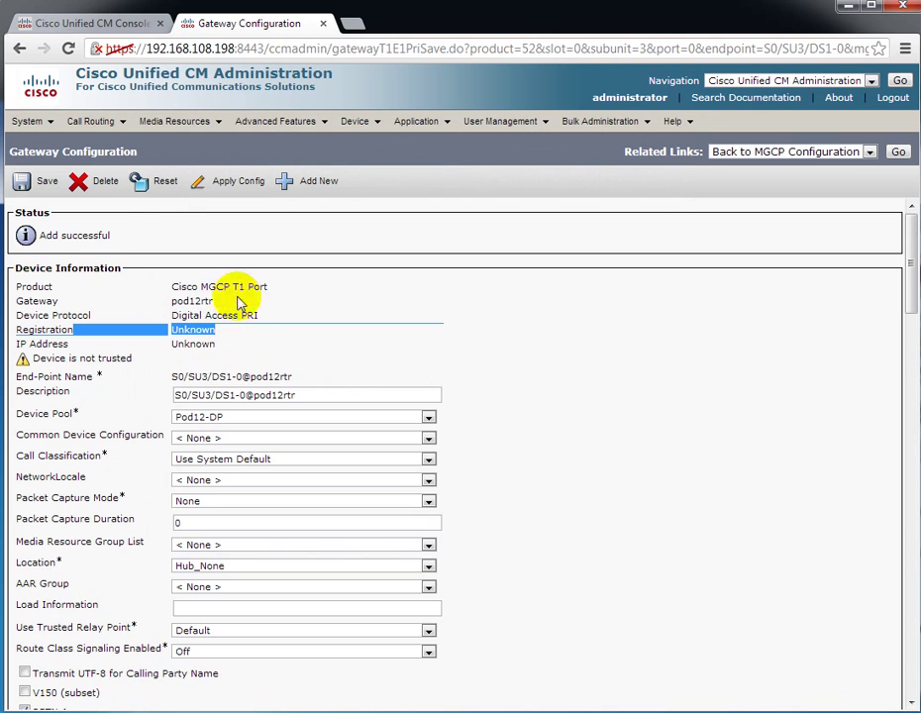
mouse_move(376, 125)
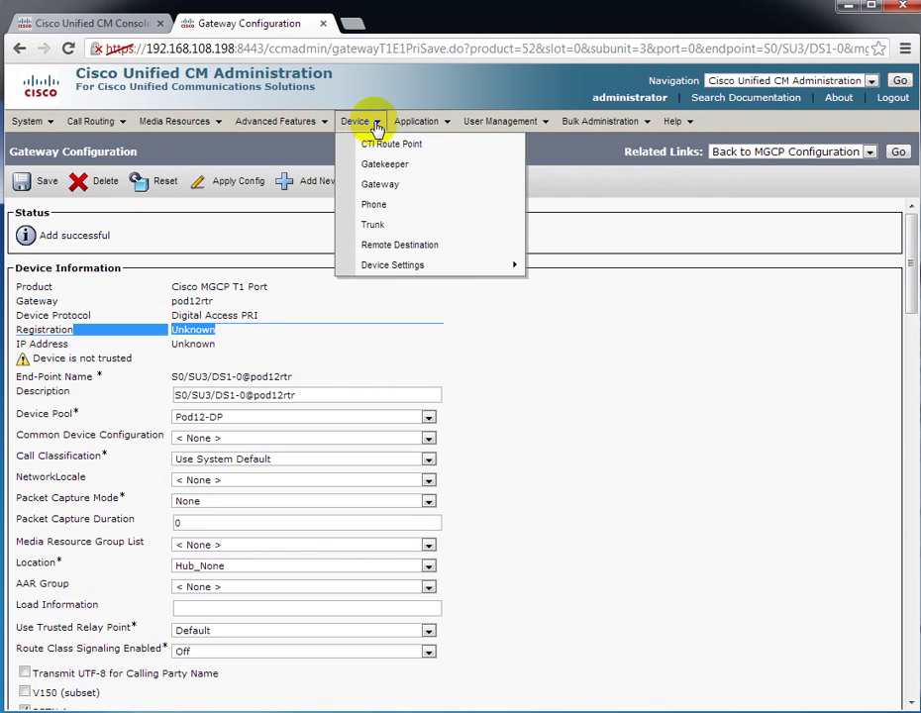
left_click(382, 183)
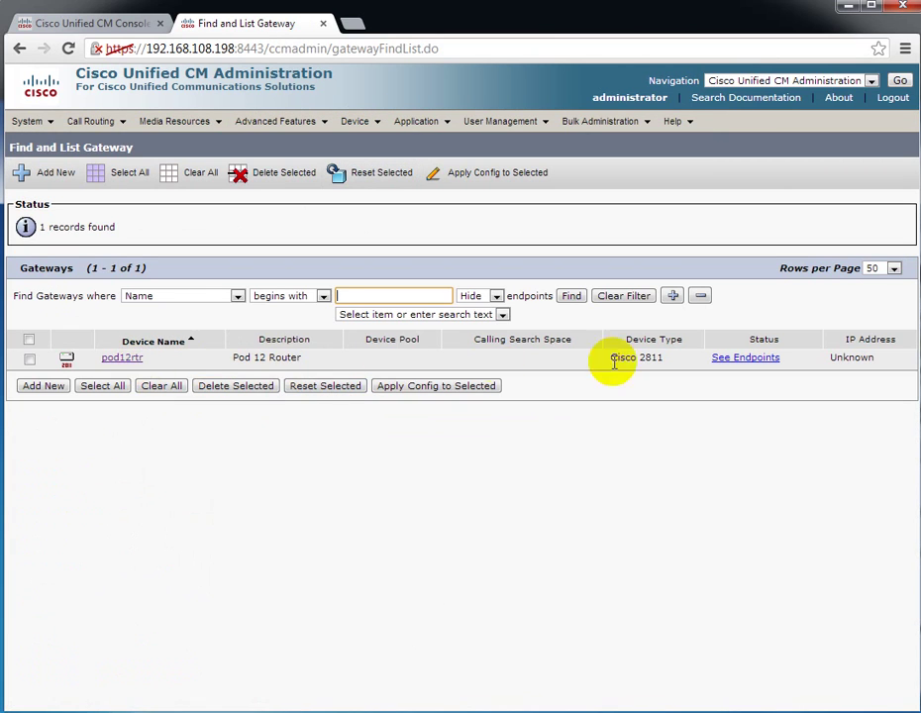
left_click(732, 359)
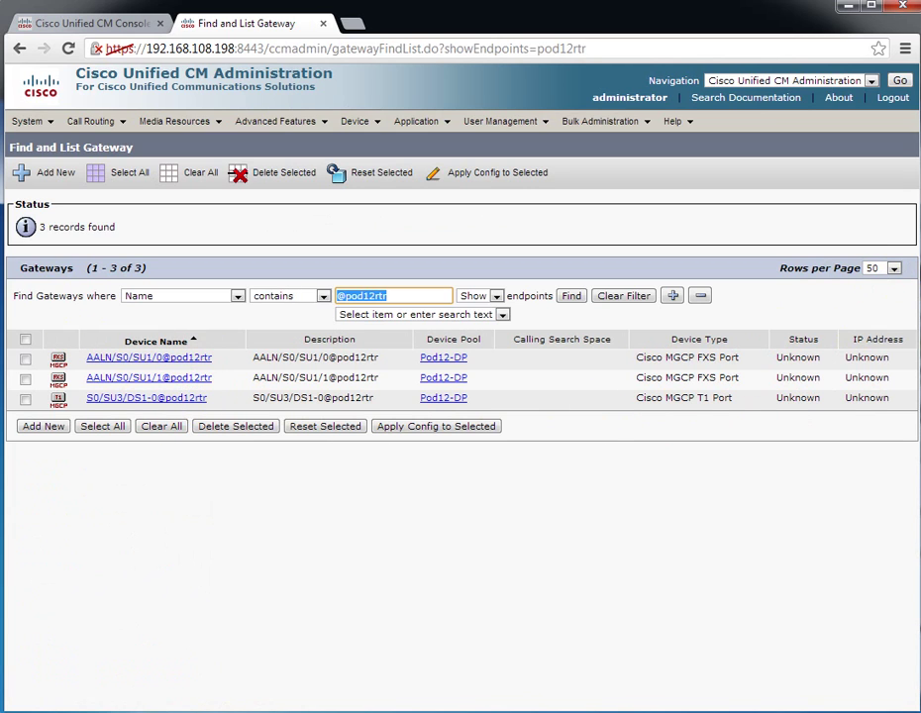
- Switch to the AbsoluteTelnet console of pod12rtr and, in global configuration mode, set the ccm-manager config server to 192.168.108.198
key("alt+Tab")
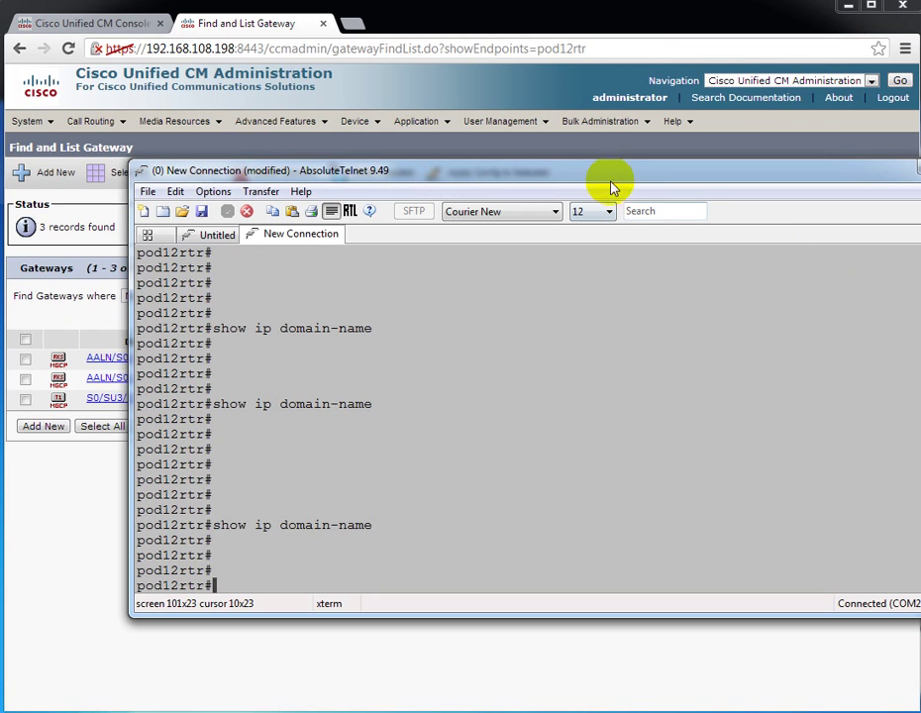
left_click_drag(611, 183, 555, 77)
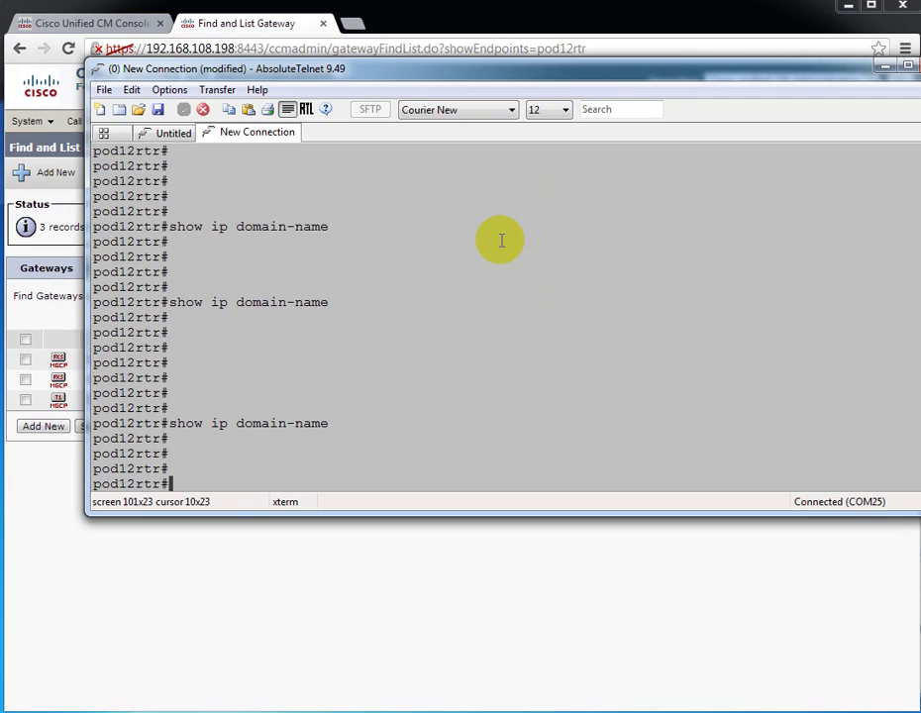
key("Return")
key("Return")
key("Return")
type("conf t")
key("Return")
type("ccm-manager")
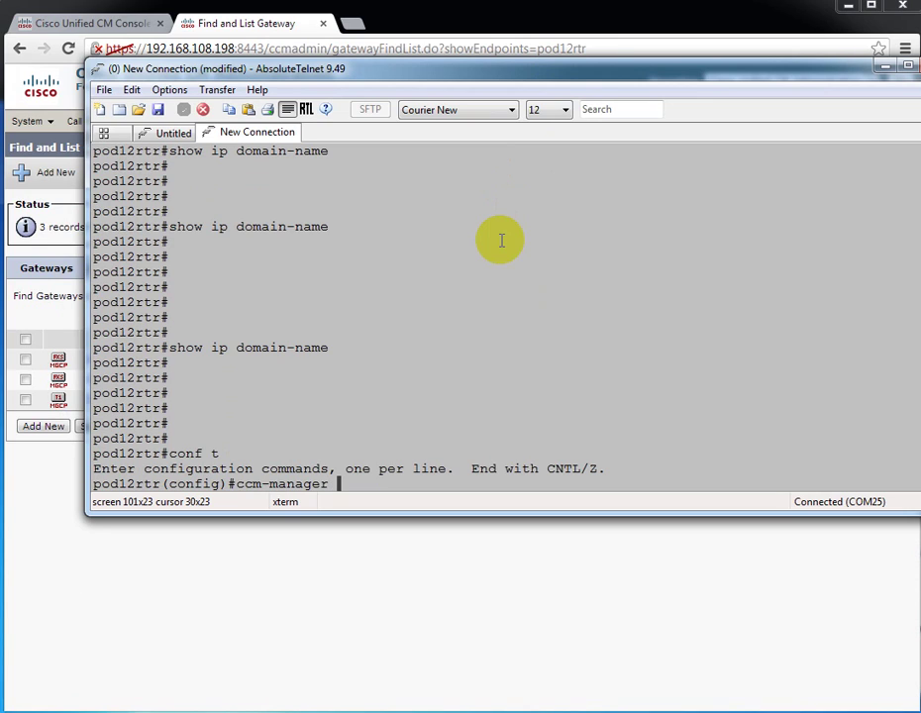
type(" config server 192.16")
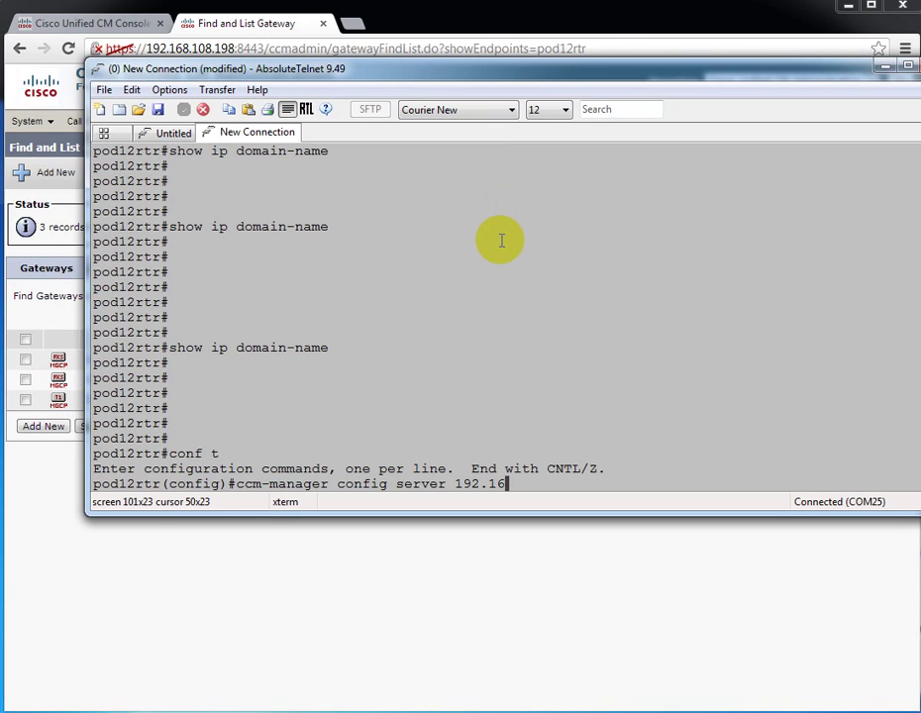
type("88.108.198")
key("Return")
- Enable the automatic configuration download with ccm-manager config, exit configuration mode, and let the router load its configuration
type("ccm-manager confi")
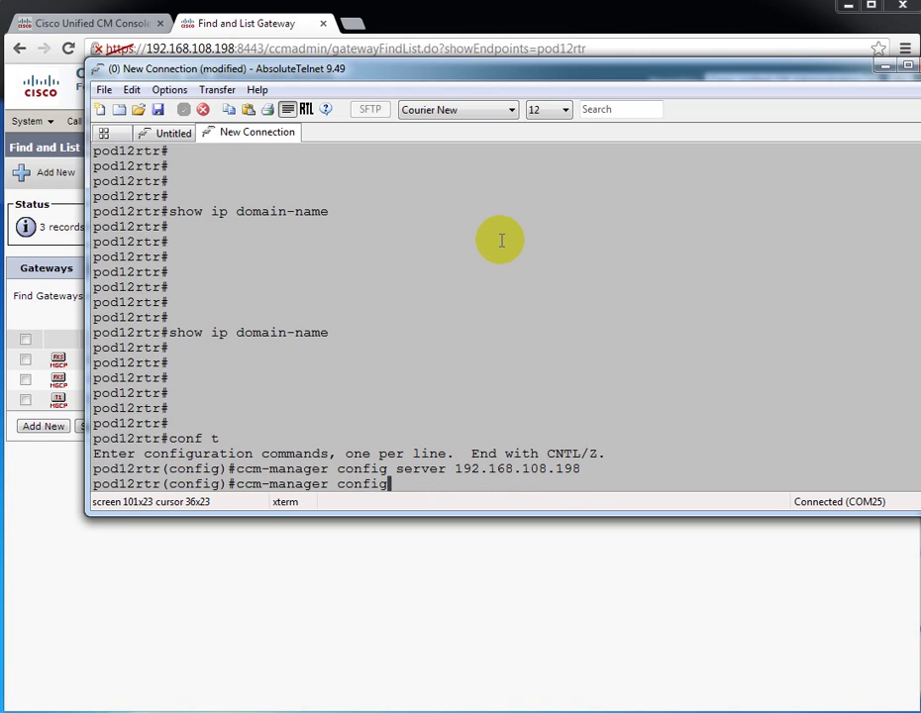
type("g")
key("Return")
type("end")
key("Return")
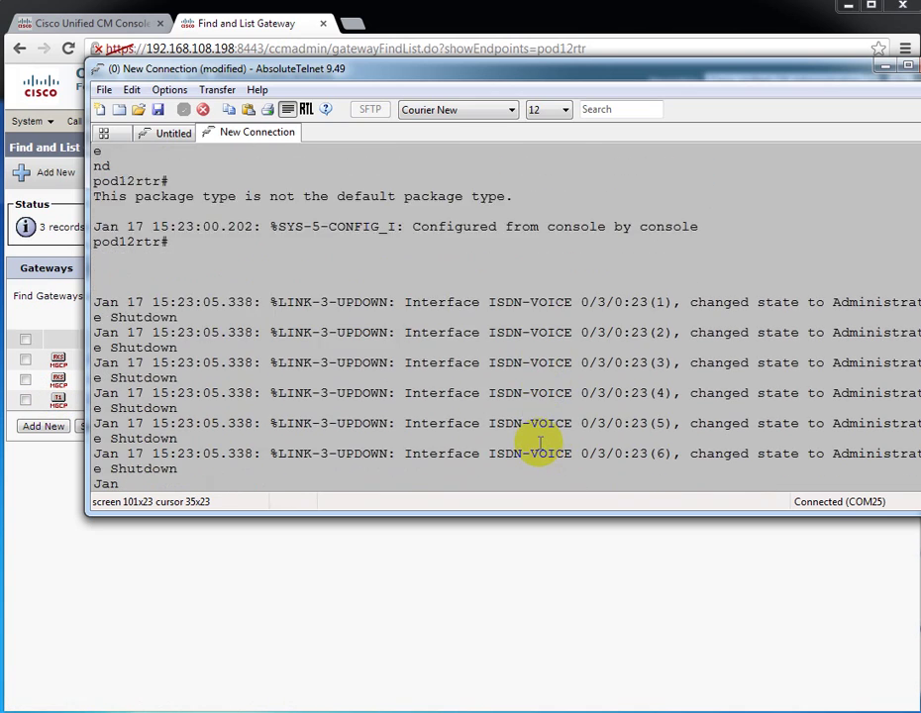
left_click_drag(564, 75, 497, 74)
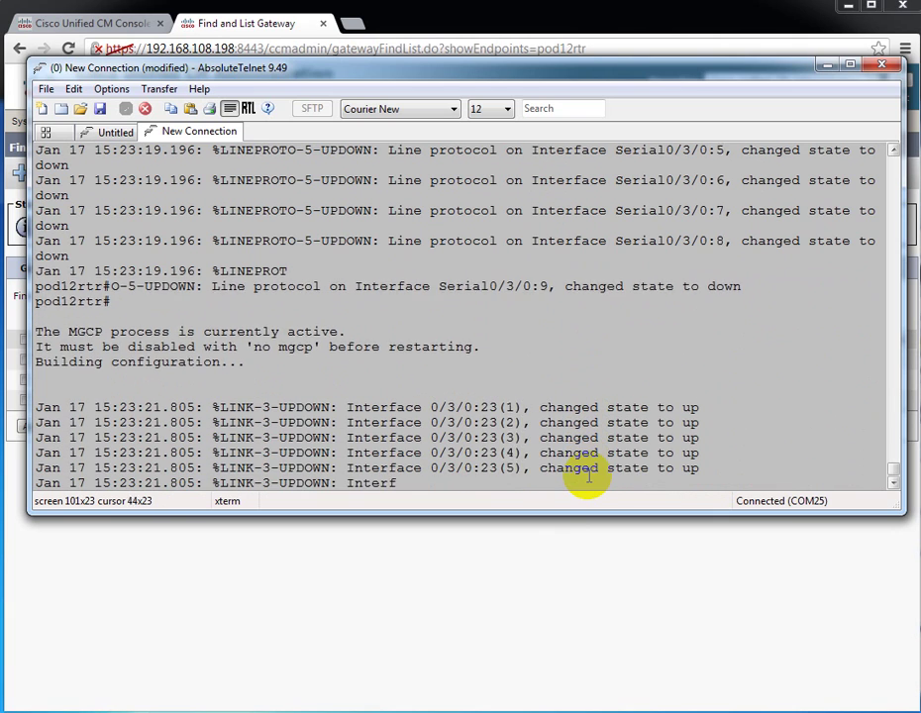
key("Return")
key("Return")
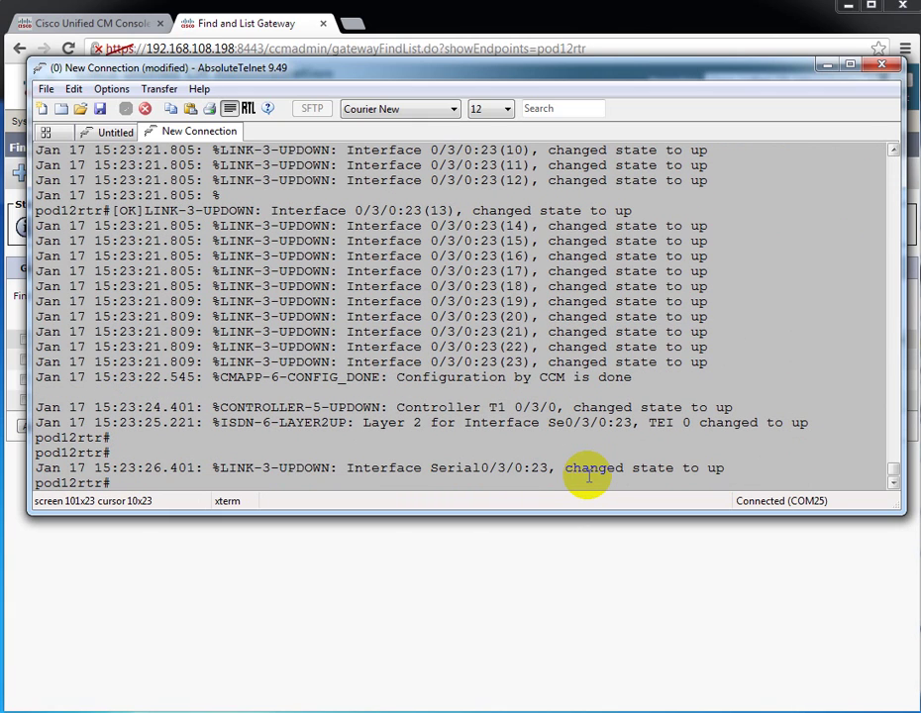
key("Return")
key("Return")
key("Return")
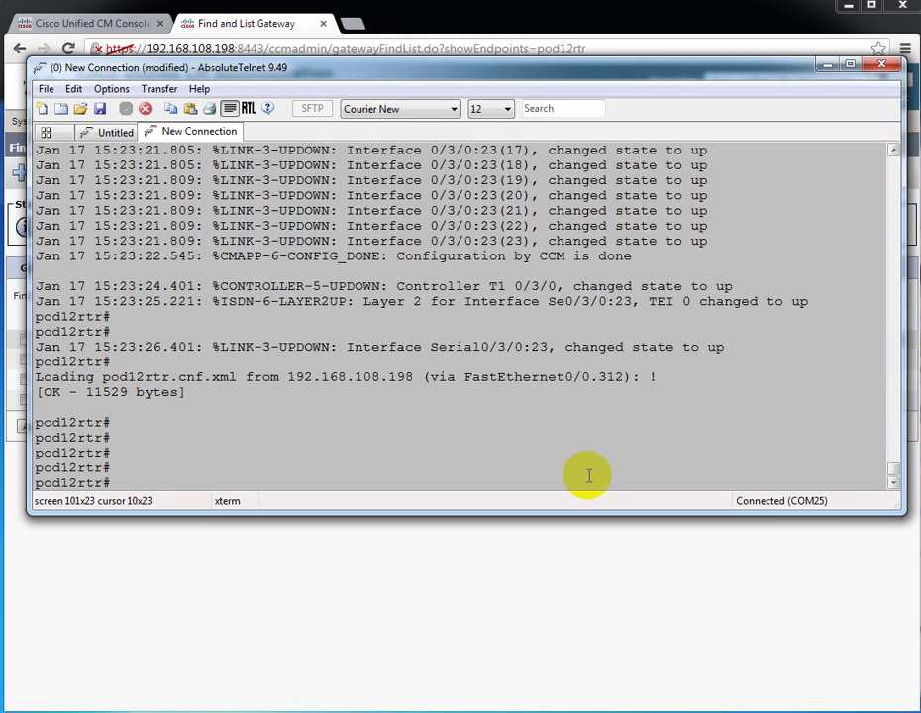
- Show the ccm-manager status and review the MGCP domain name, primary host registration, backhaul link and configuration download statistics
type("sho ccm-manager")
key("Return")
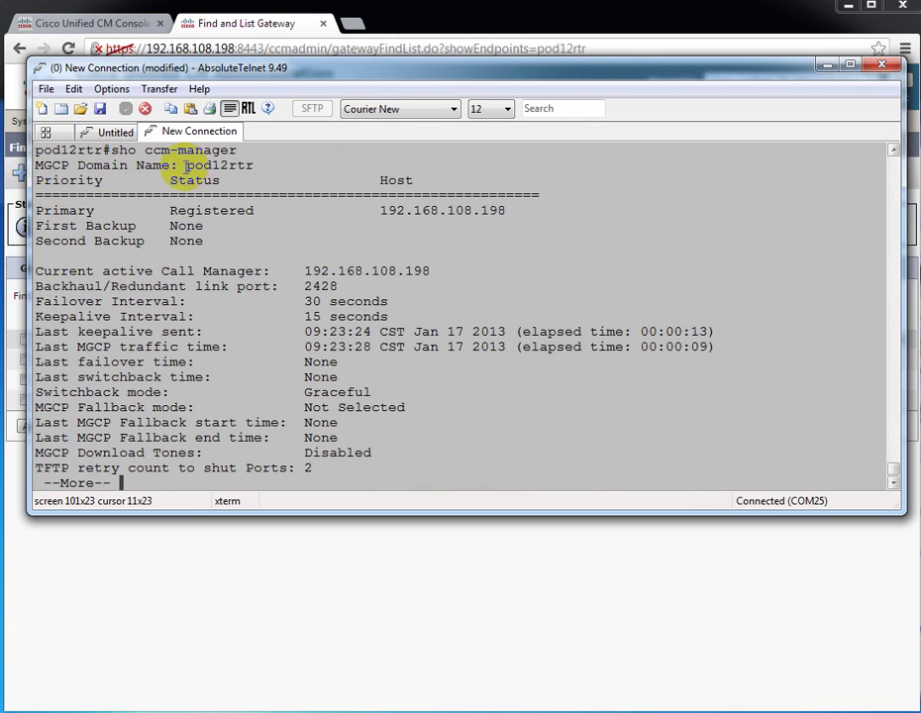
double_click(242, 167)
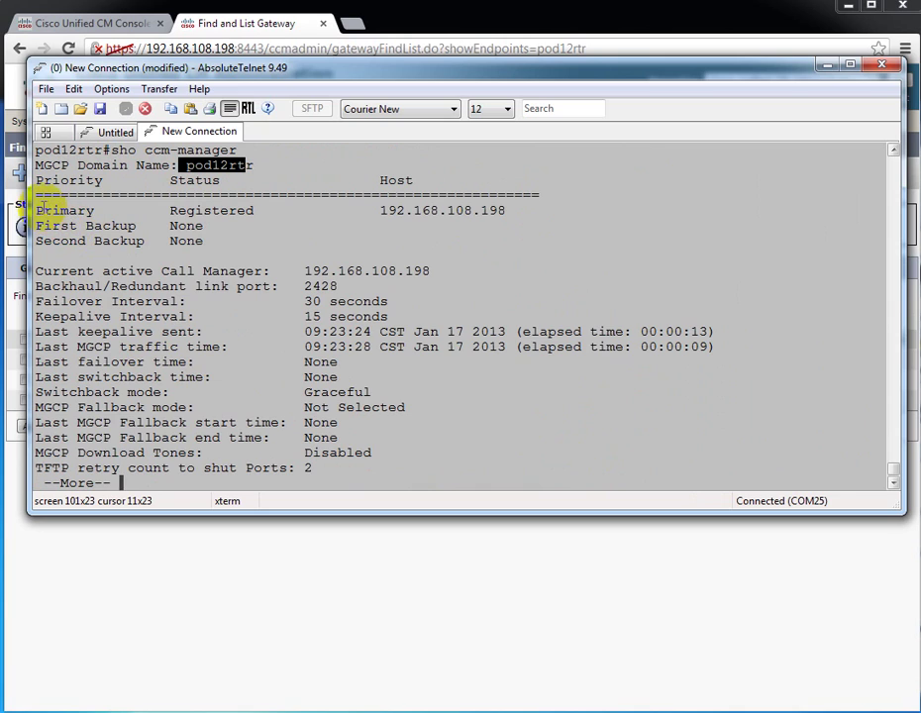
left_click_drag(172, 210, 270, 211)
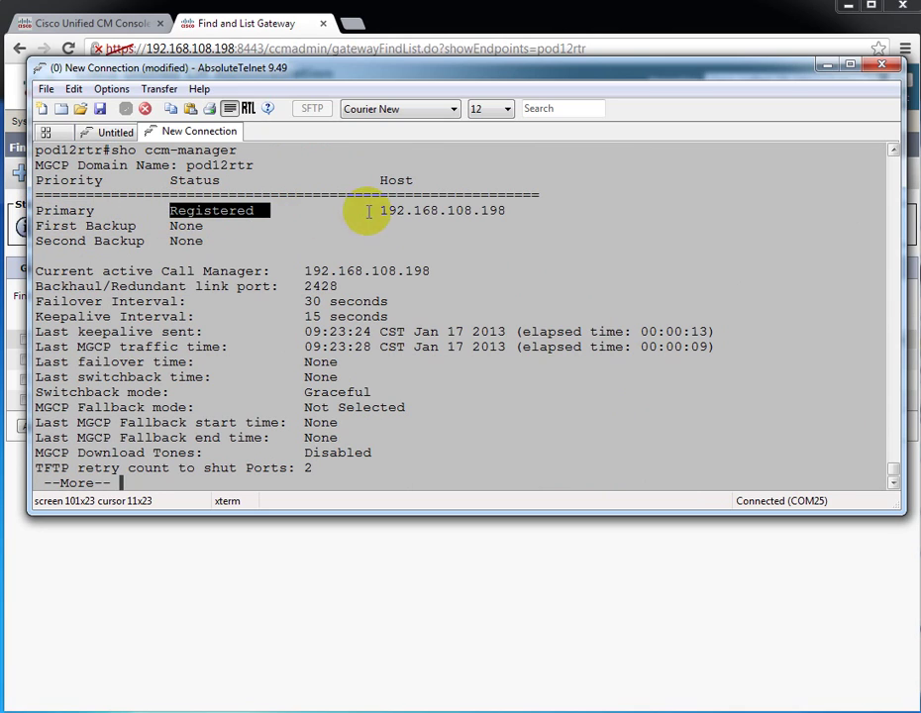
left_click_drag(381, 210, 510, 207)
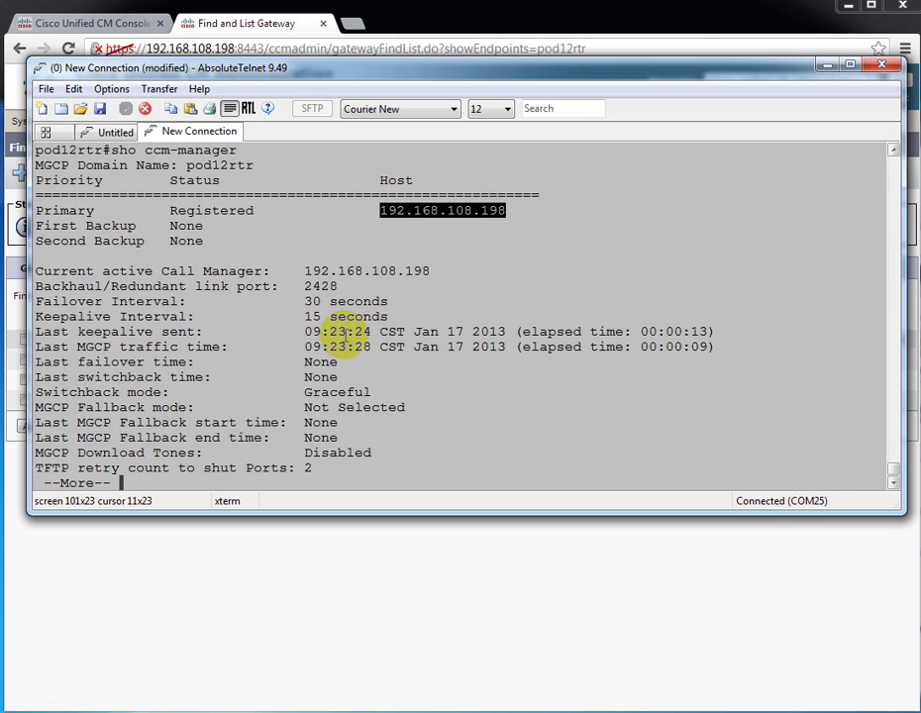
left_click(470, 340)
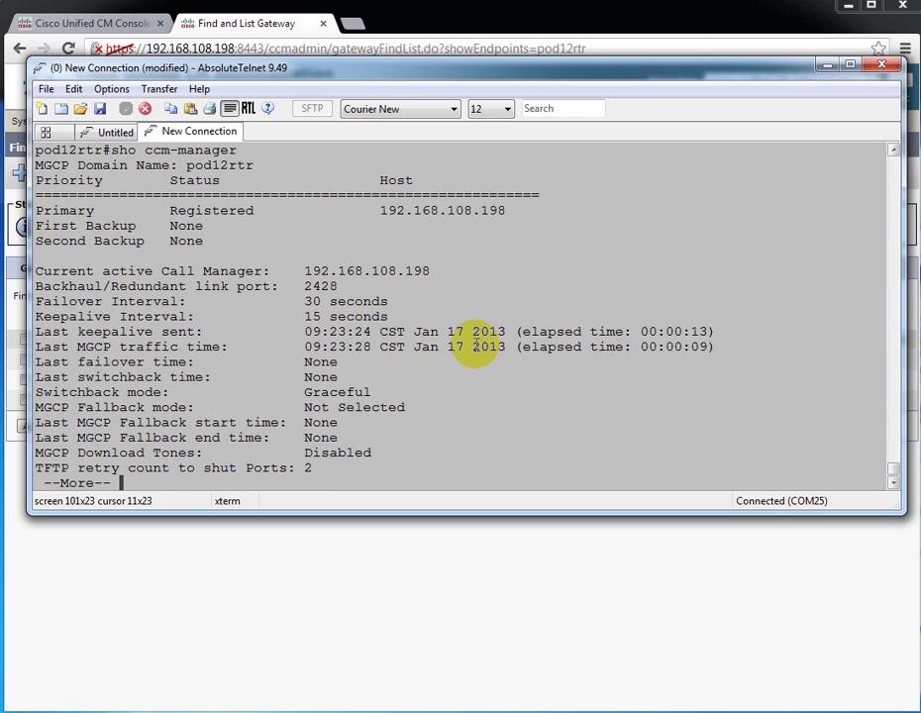
key("space")
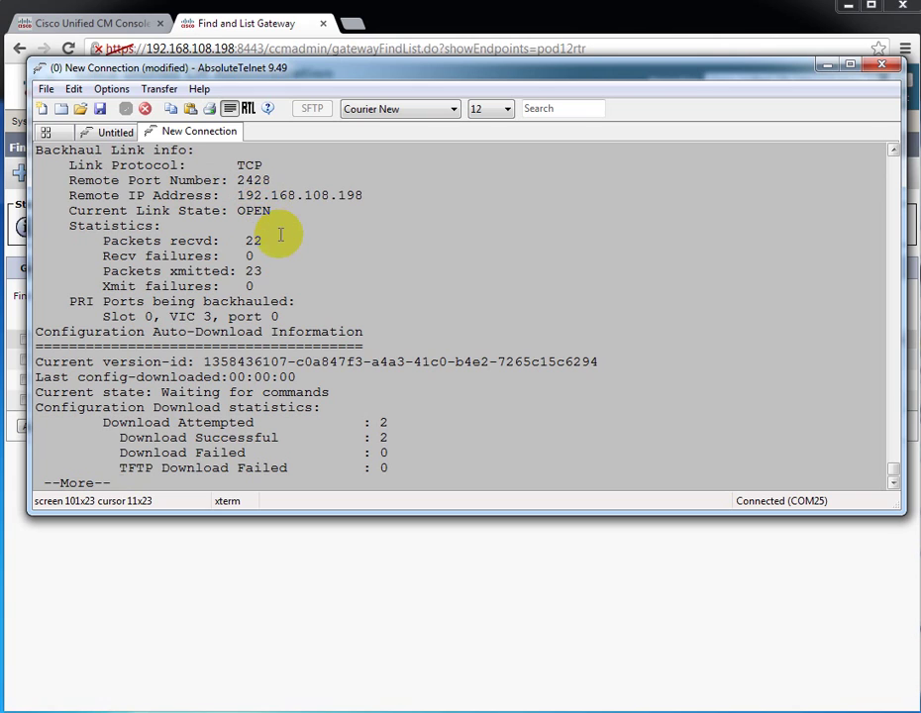
key("space")
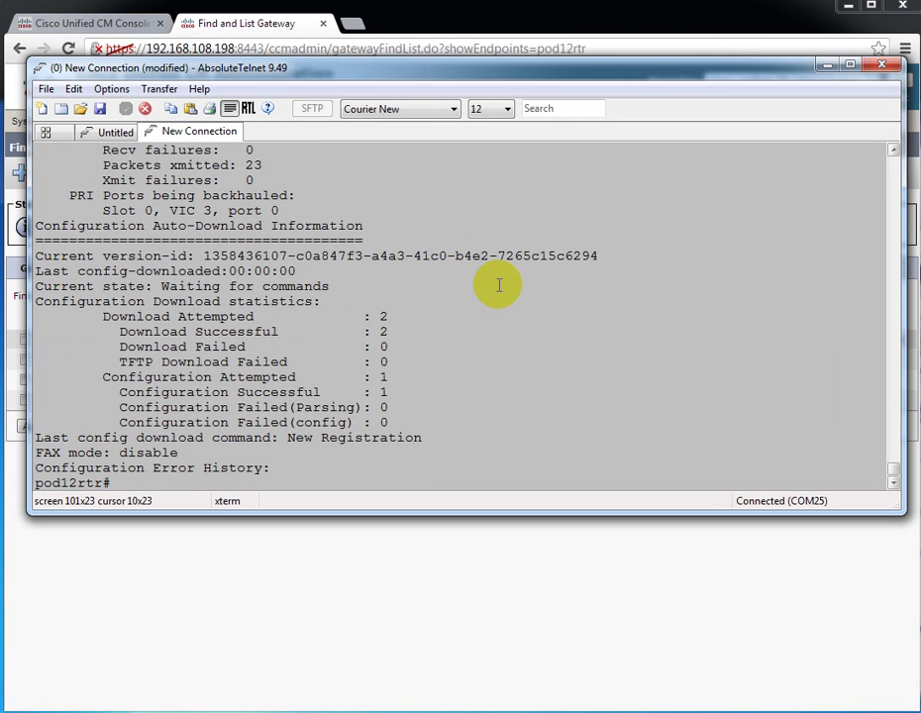
- List the router's MGCP endpoints with show mgcp endpoint and page through the T1 channels and analog ports
key("Return")
key("Return")
type("sho mgcp endpoints")
key("Return")
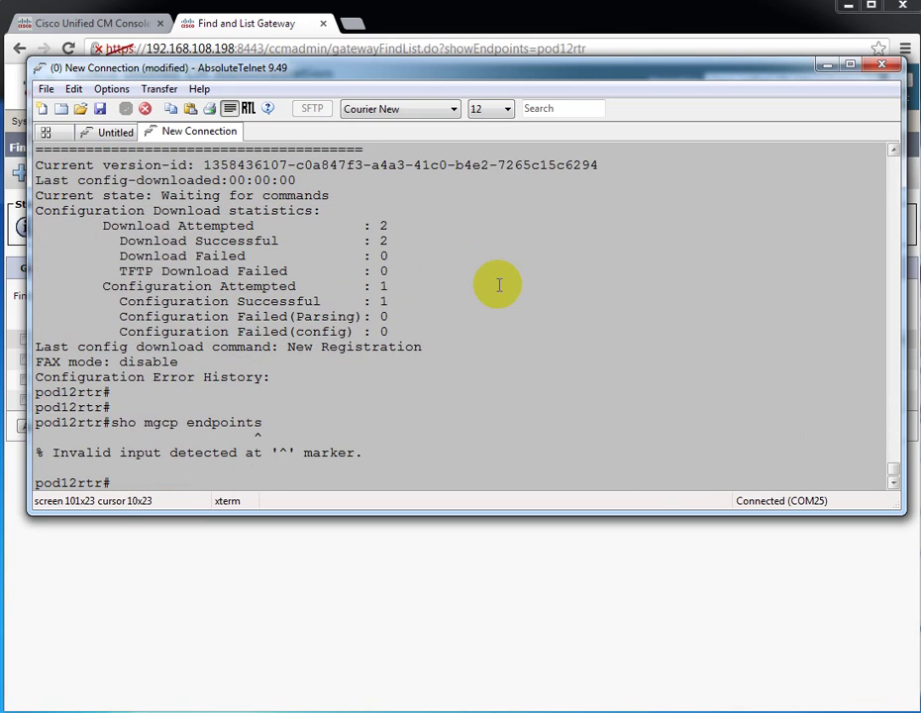
key("Up")
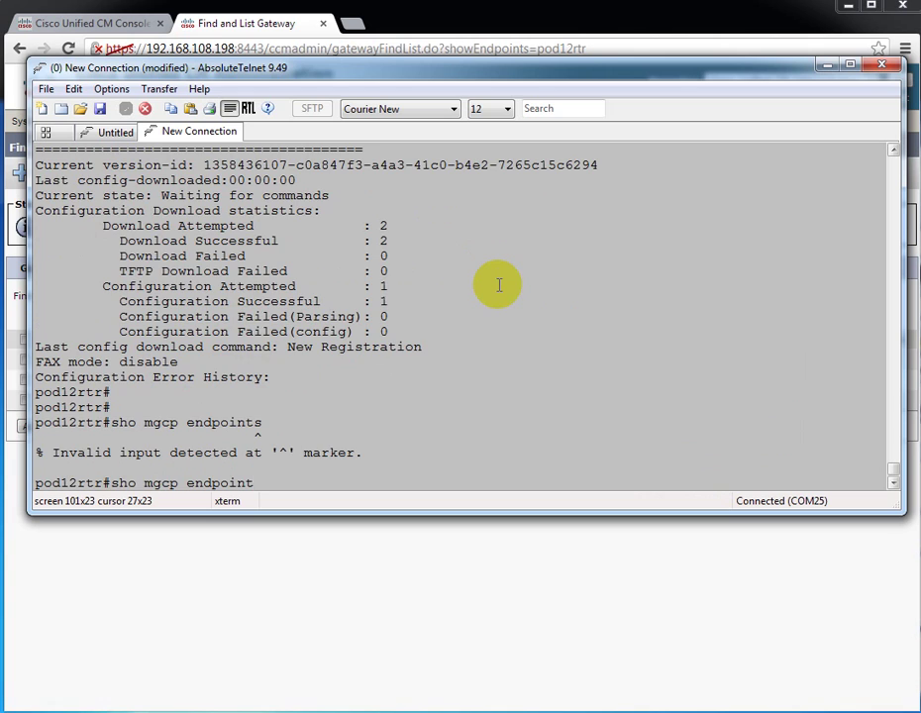
key("Return")
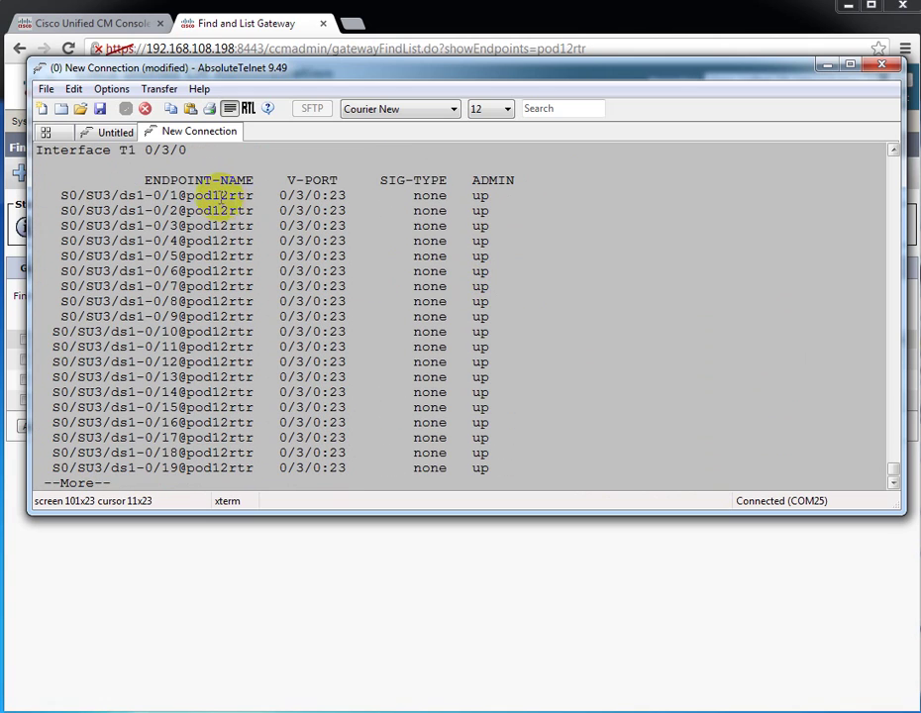
key("space")
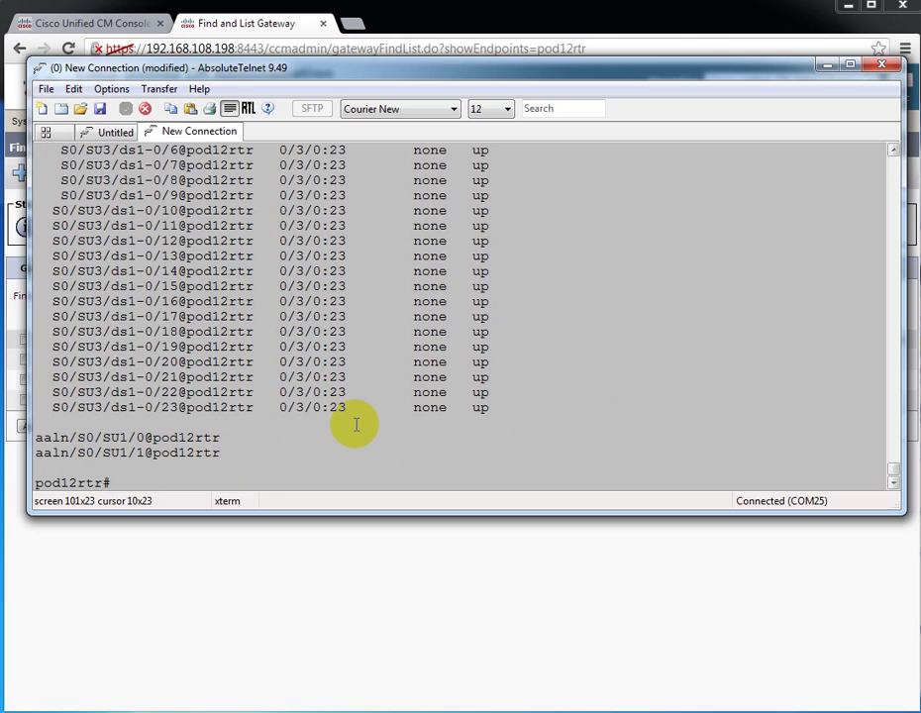
- Turn on ISDN Q.931 debugging on the pod12rtr router
key("Return")
key("Return")
key("Return")
key("Return")
key("Return")
key("Return")
key("Return")
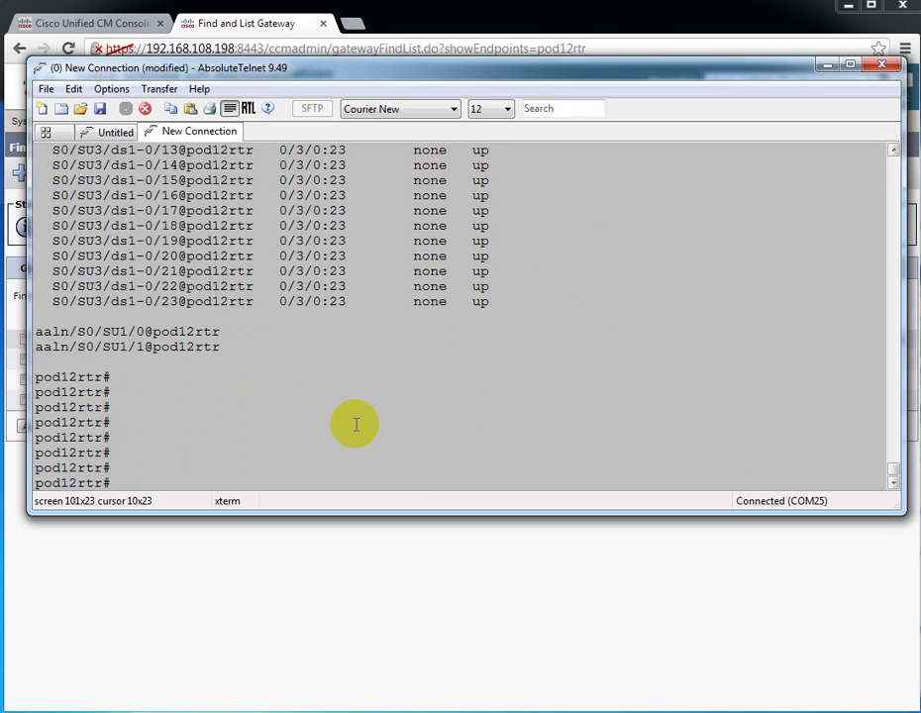
type("isdn q9")
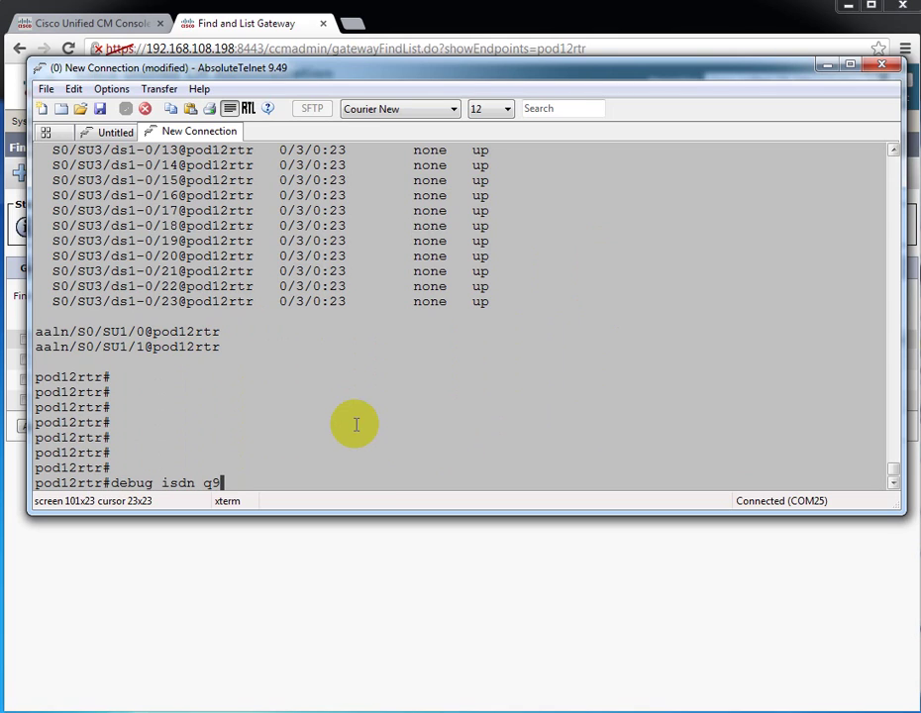
key("Return")
key("Return")
key("Return")
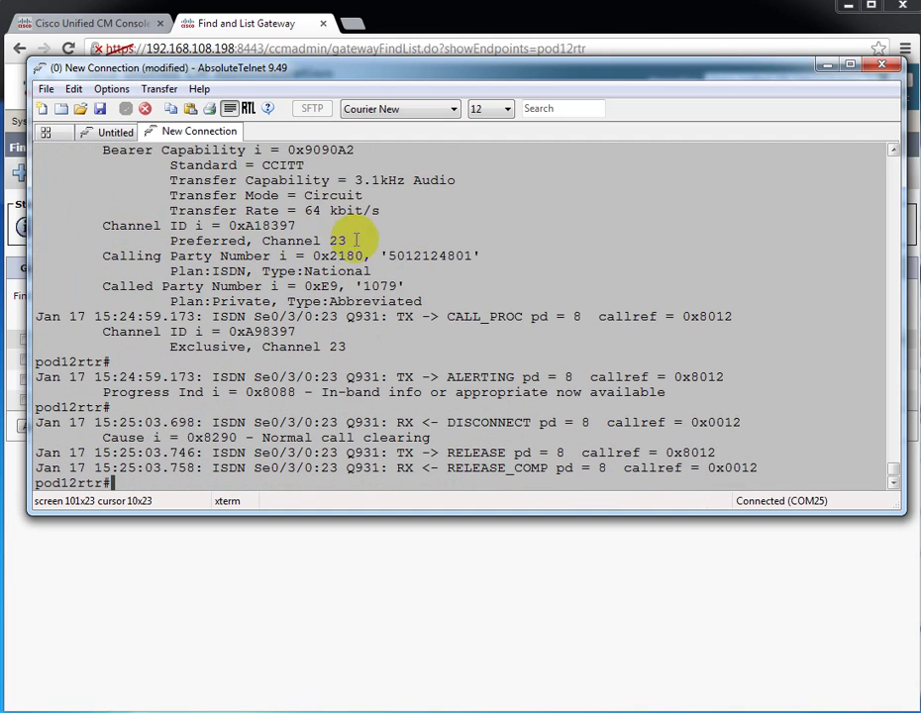
- Examine the calling number, called number and channel in the incoming call's Q.931 debug output, and return to the Cisco Unified CM gateway list
scroll(362, 253, "up", 1)
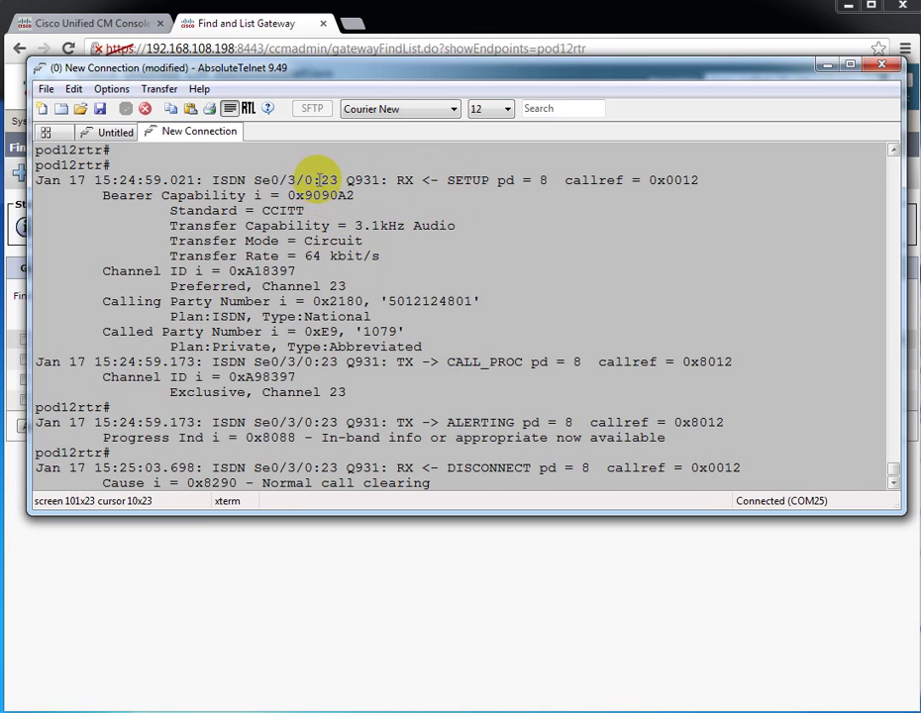
scroll(346, 223, "down", 1)
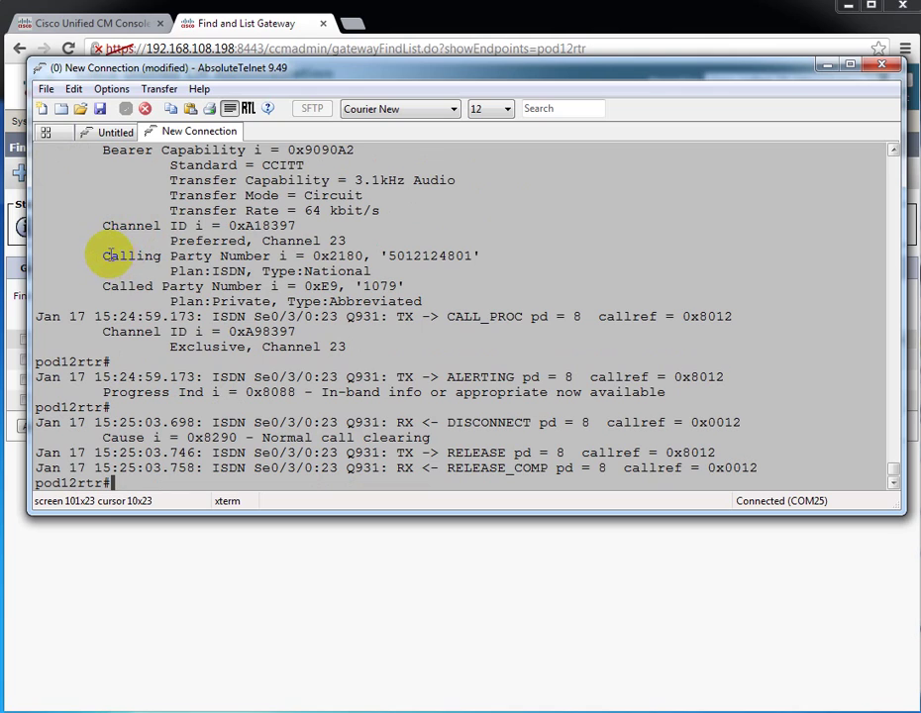
left_click_drag(104, 255, 474, 253)
left_click(391, 253)
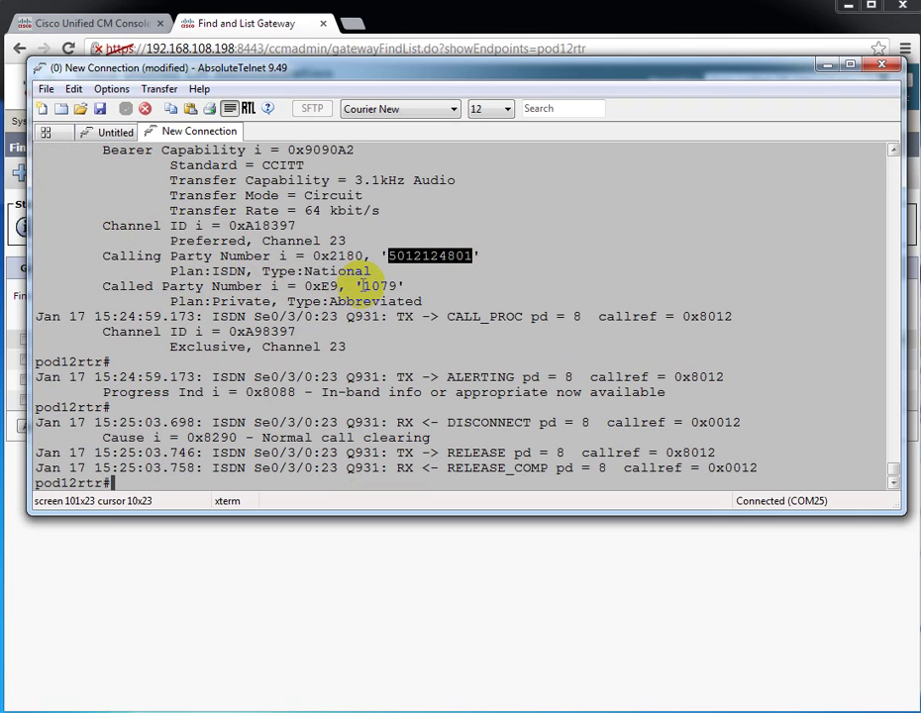
left_click_drag(362, 285, 406, 287)
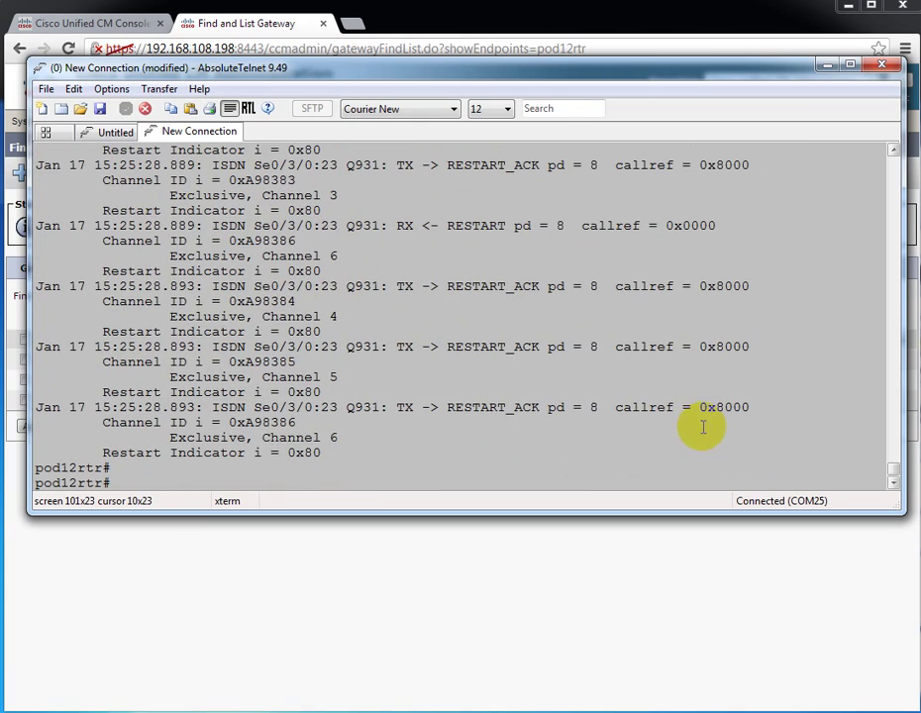
mouse_move(894, 472)
left_mouse_down()
mouse_move(892, 444)
mouse_move(894, 463)
left_mouse_up()
scroll(589, 373, "down", 8)
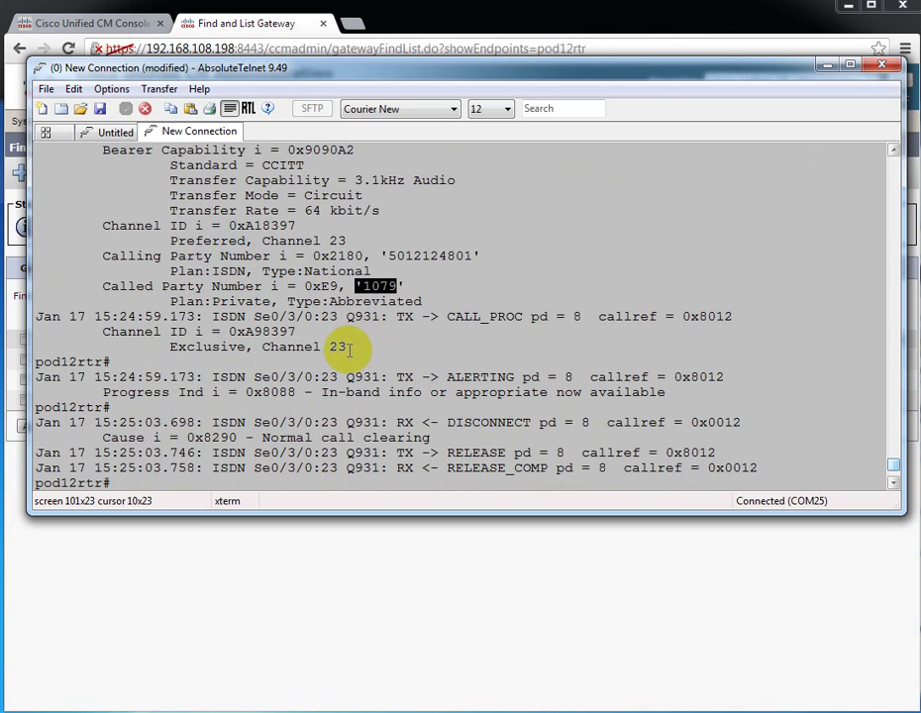
double_click(337, 346)
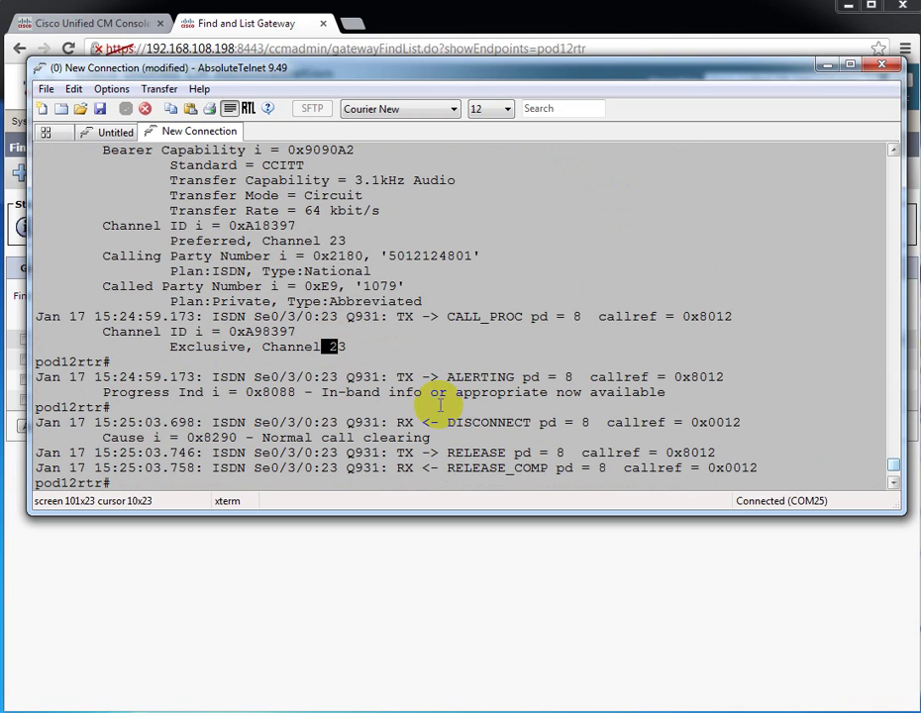
left_click(268, 18)
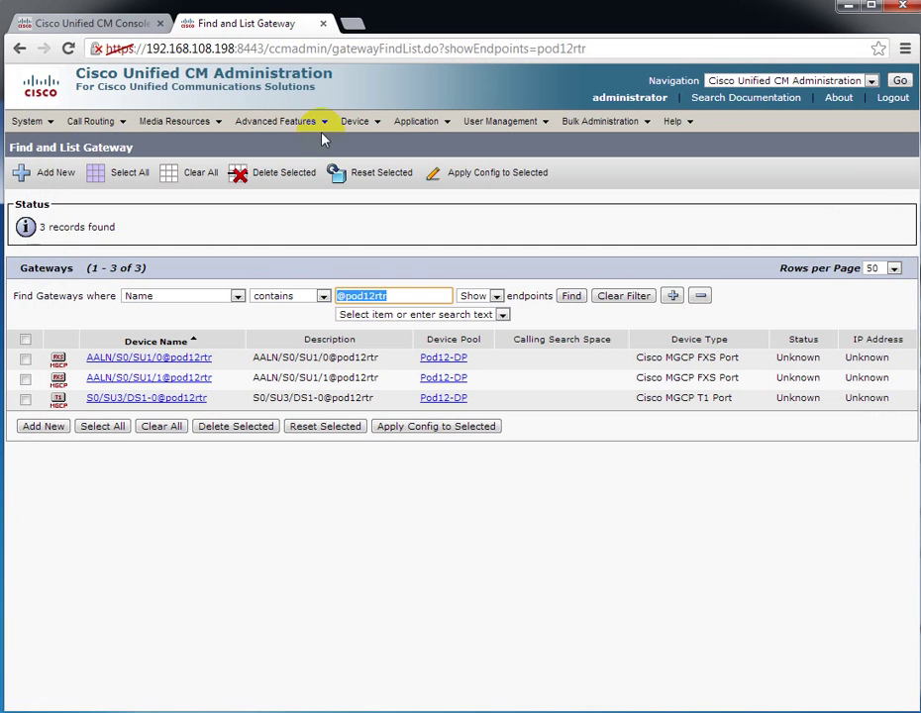